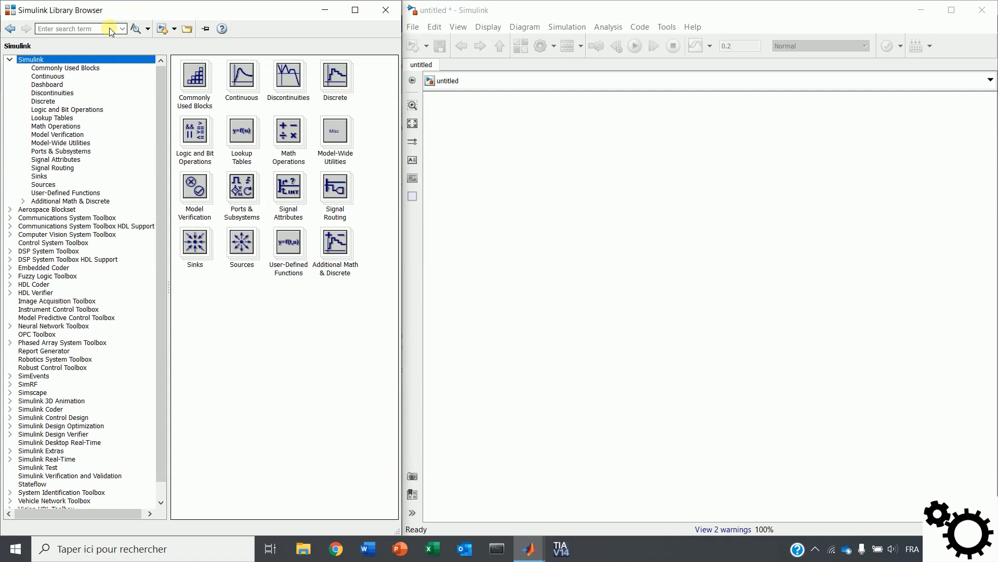
Search the library for DC voltage source and add the powerlib DC Voltage Source block to the empty model.
{"action": "left_click", "coordinate": [123, 25]}
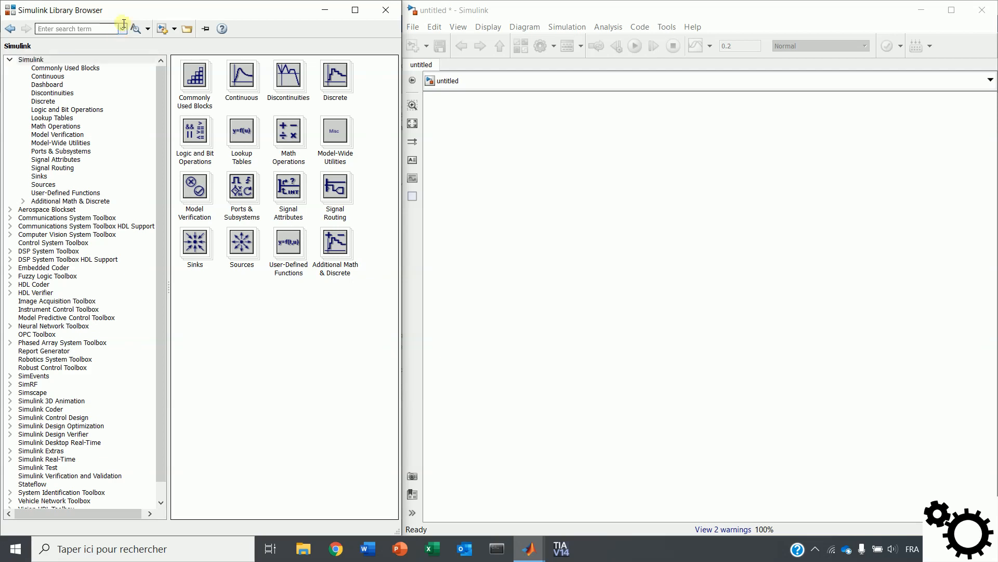
{"action": "type", "text": "dc"}
{"action": "key", "text": "Down"}
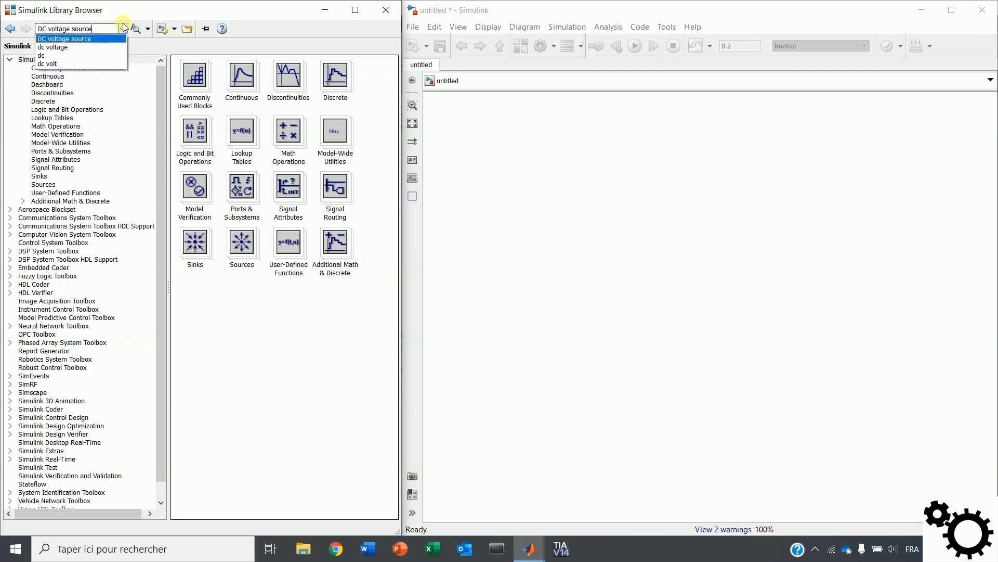
{"action": "key", "text": "Return"}
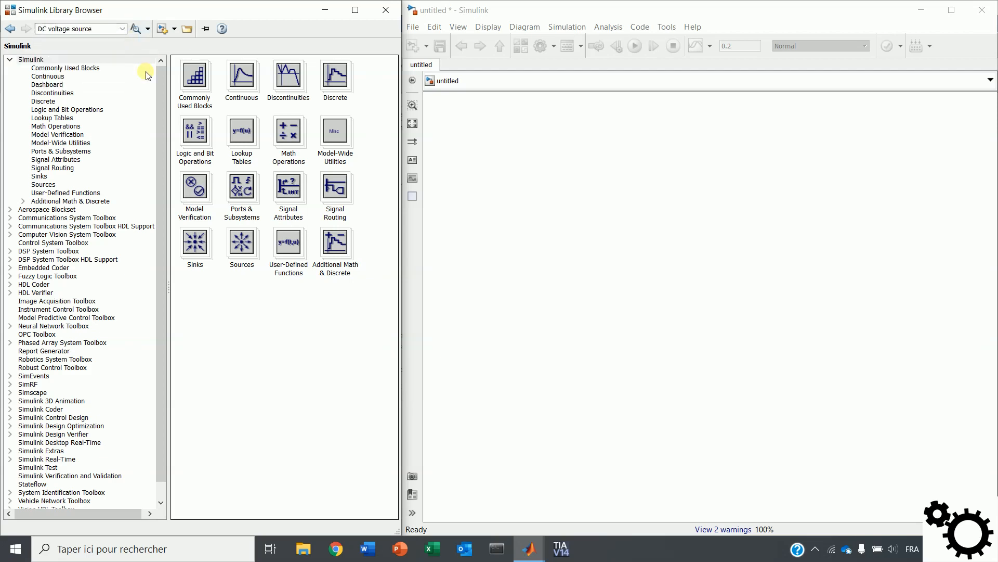
{"action": "left_click_drag", "start_coordinate": [207, 172], "coordinate": [494, 241]}
Set the DC Voltage Source's amplitude to 24 V.
{"action": "double_click", "coordinate": [494, 243]}
{"action": "left_click", "coordinate": [562, 269]}
{"action": "key", "text": "BackSpace"}
{"action": "type", "text": "24"}
{"action": "key", "text": "Return"}
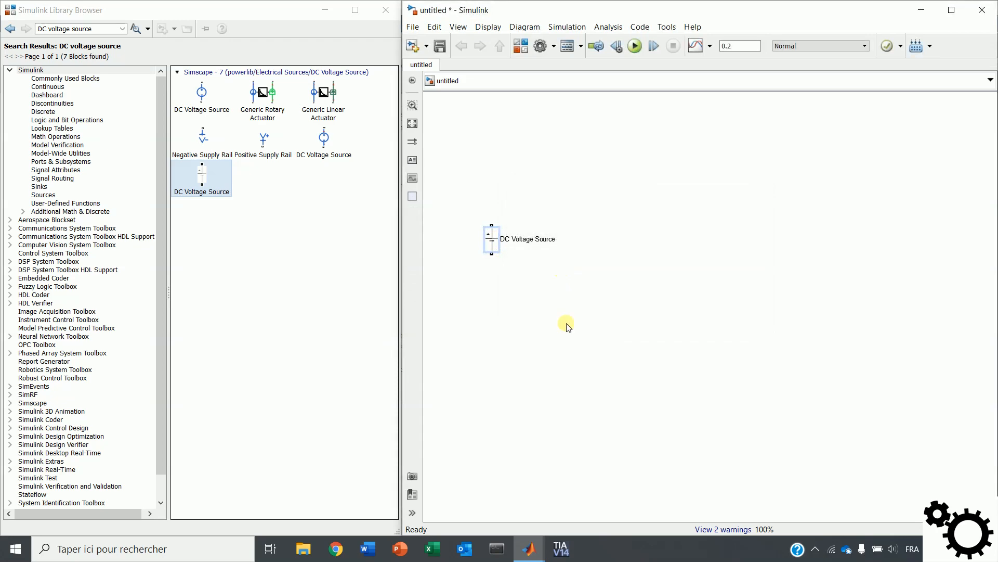
Find the Ideal Switch block in the library, place it beside the voltage source and rotate it clockwise.
{"action": "left_click", "coordinate": [109, 30]}
{"action": "type", "text": "ideal switch"}
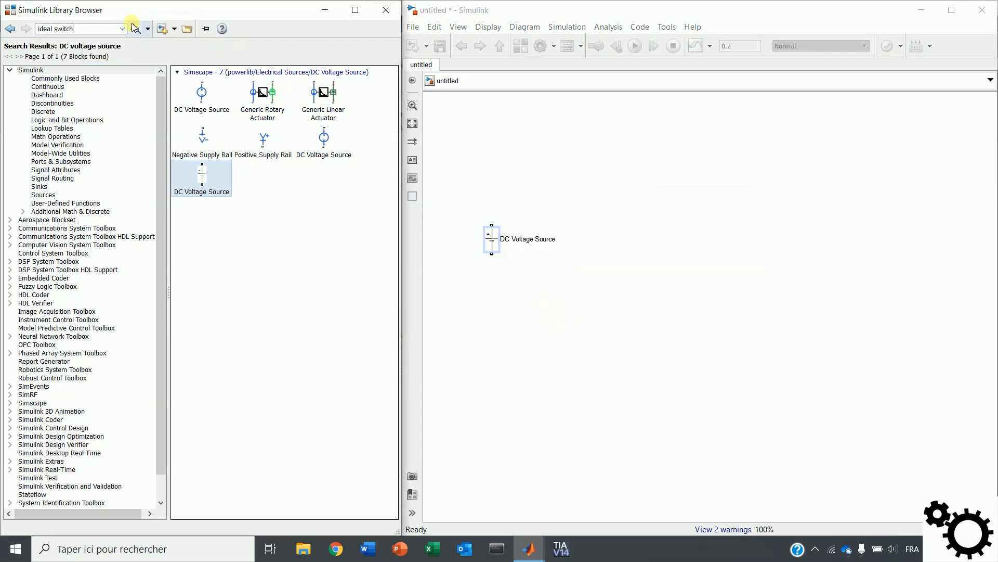
{"action": "left_click", "coordinate": [135, 29]}
{"action": "left_click_drag", "start_coordinate": [197, 98], "coordinate": [598, 245]}
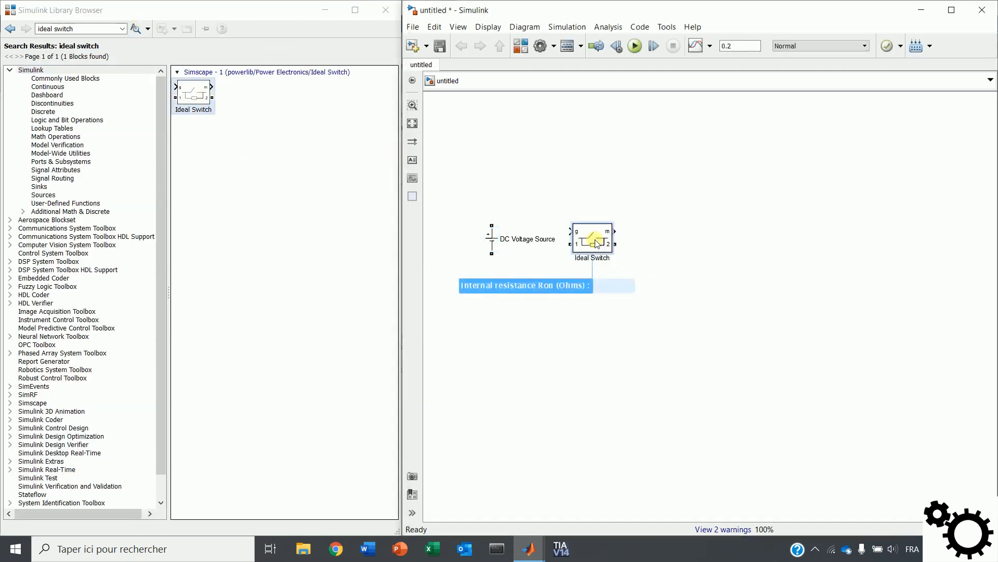
{"action": "right_click", "coordinate": [597, 244]}
{"action": "mouse_move", "coordinate": [635, 210]}
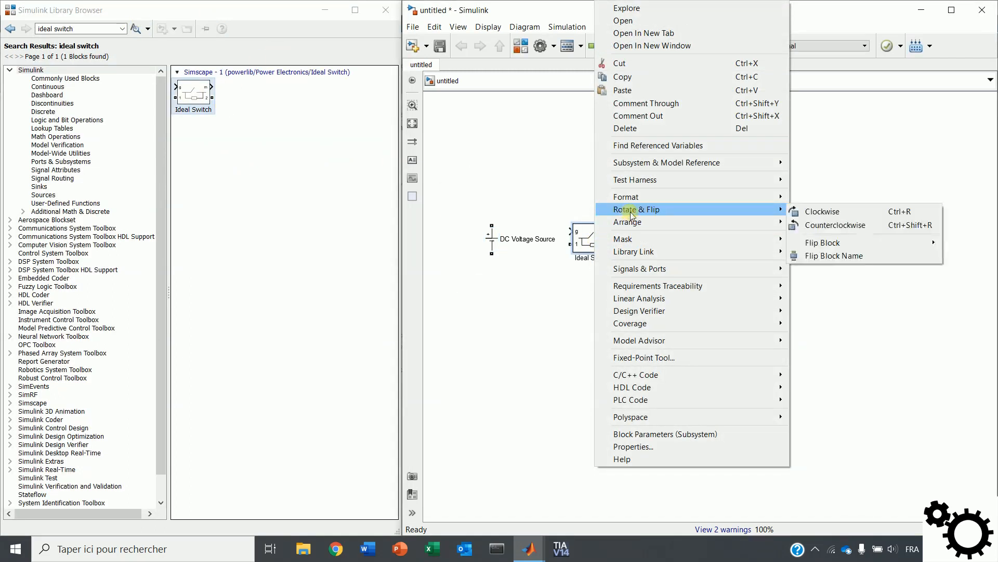
{"action": "left_click", "coordinate": [828, 216]}
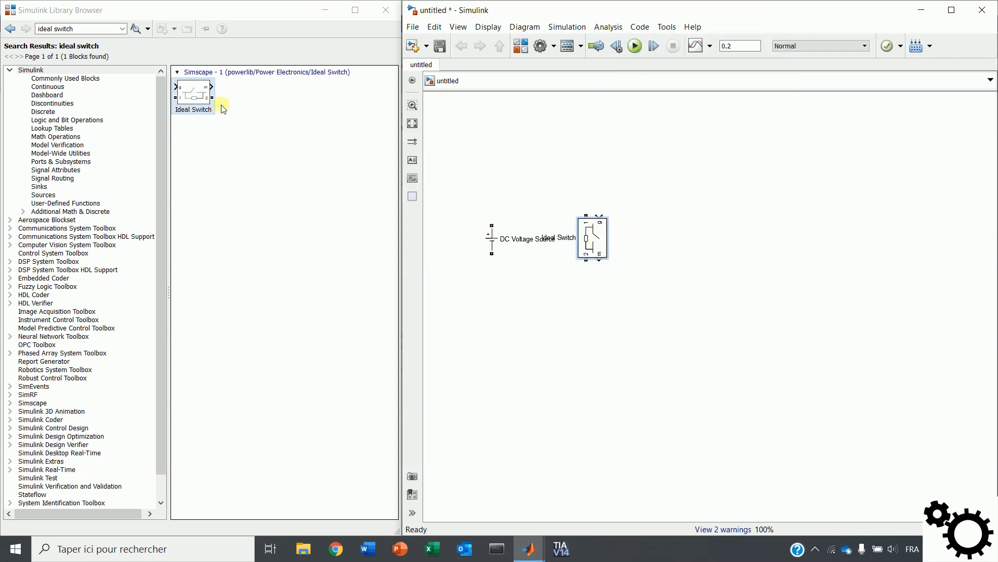
Search the library for pulse generator and place the Simulink Pulse Generator block above the DC Voltage Source.
{"action": "left_click", "coordinate": [80, 31]}
{"action": "type", "text": "p"}
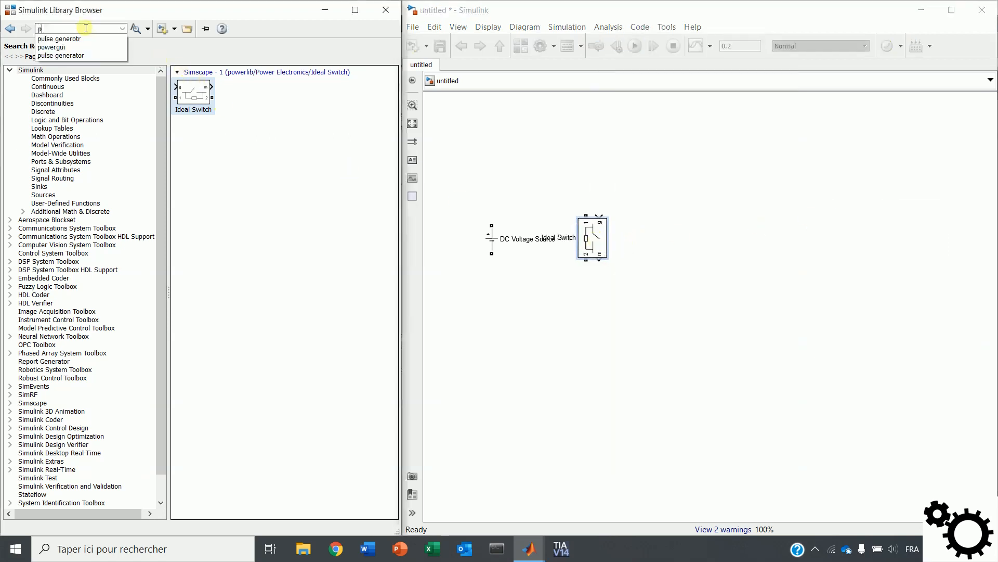
{"action": "type", "text": "ulse generator"}
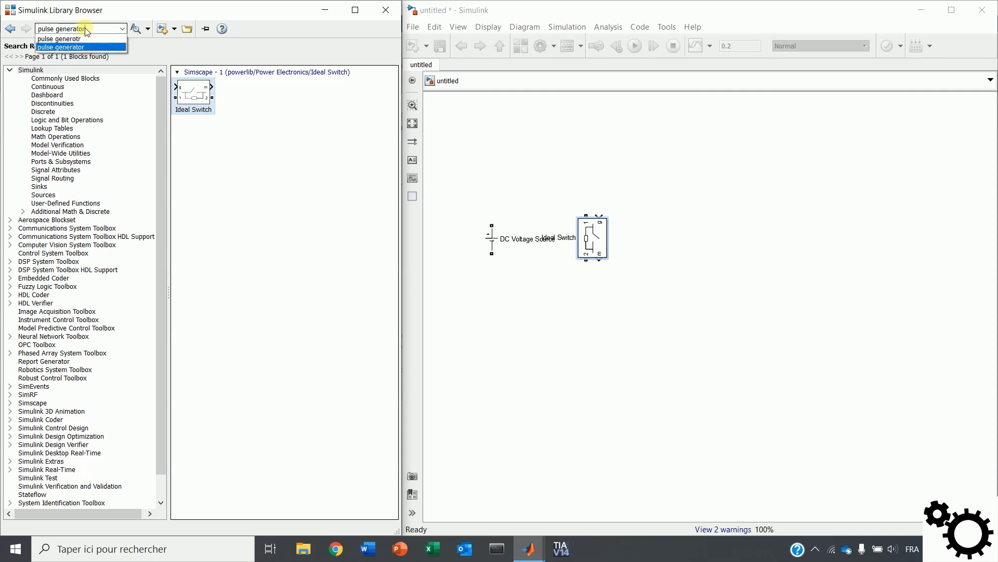
{"action": "key", "text": "Return"}
{"action": "left_click_drag", "start_coordinate": [200, 94], "coordinate": [497, 181]}
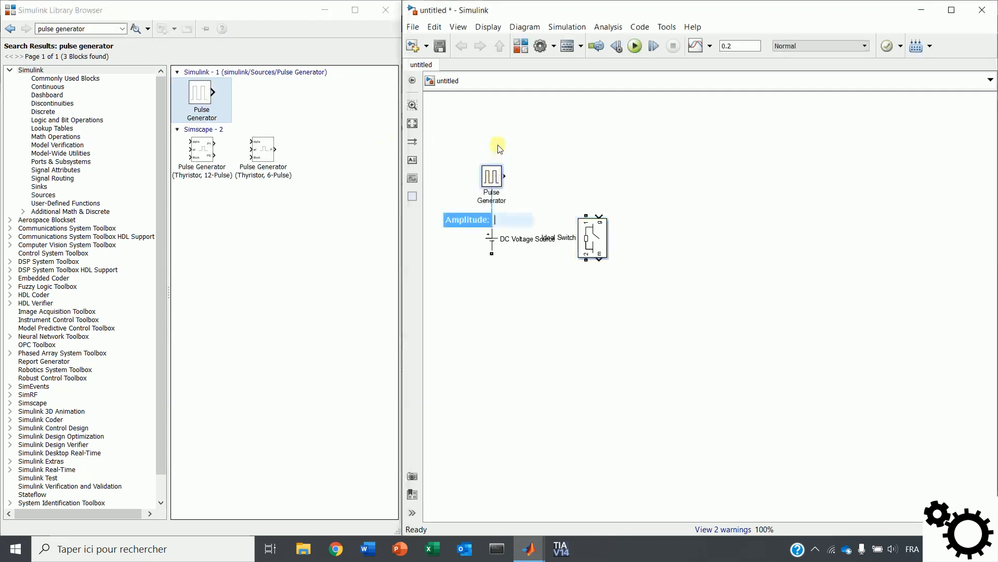
Set the Pulse Generator's pulse width to 50% and period to 1/20000 s, and connect its output to the Ideal Switch's gate.
{"action": "double_click", "coordinate": [500, 187]}
{"action": "double_click", "coordinate": [563, 359]}
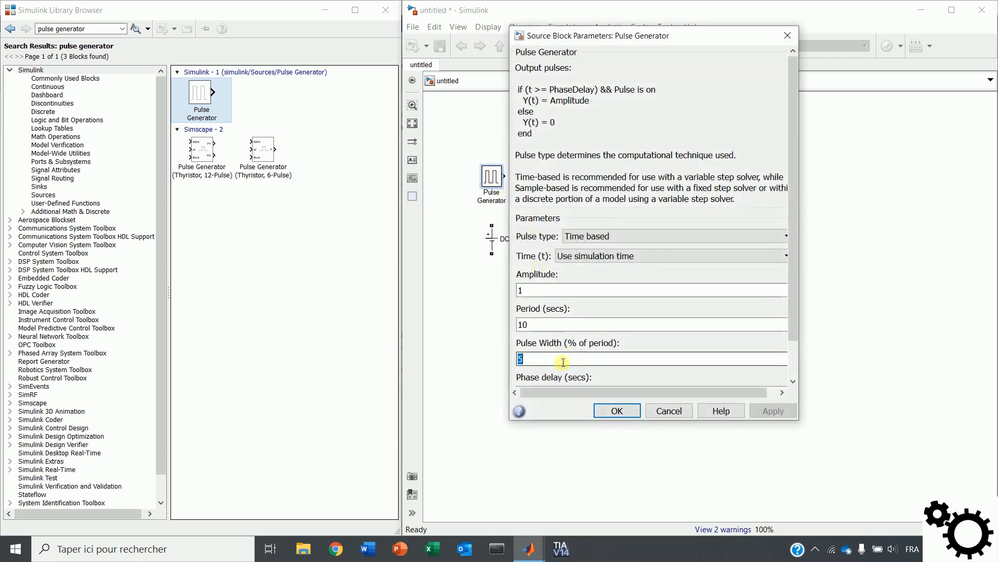
{"action": "type", "text": "50"}
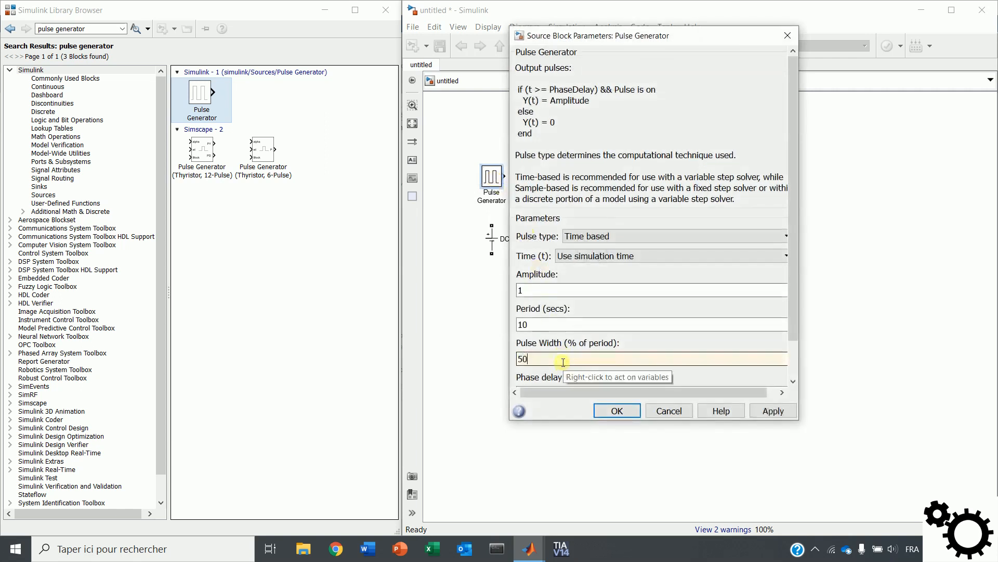
{"action": "double_click", "coordinate": [551, 326]}
{"action": "type", "text": "1"}
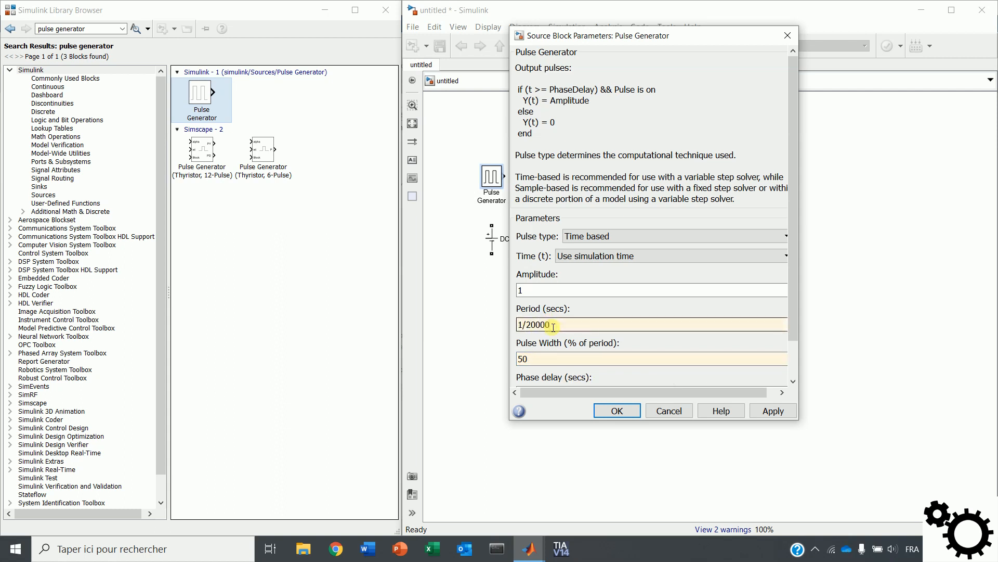
{"action": "key", "text": "Return"}
{"action": "left_click_drag", "start_coordinate": [505, 174], "coordinate": [602, 215]}
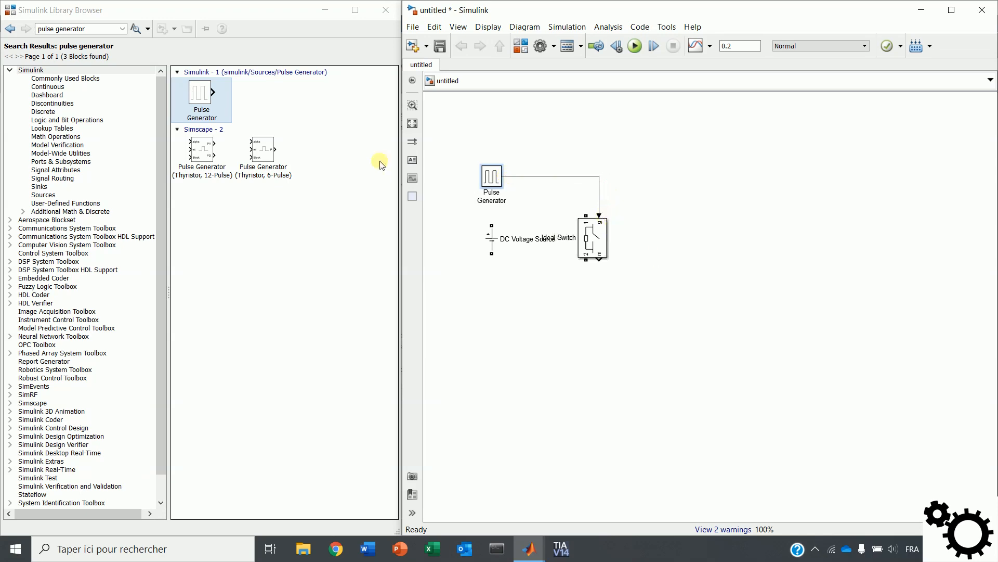
Find the powerlib Power Electronics Diode block and place it above and beyond the Ideal Switch.
{"action": "left_click", "coordinate": [88, 28]}
{"action": "type", "text": "diode"}
{"action": "key", "text": "Return"}
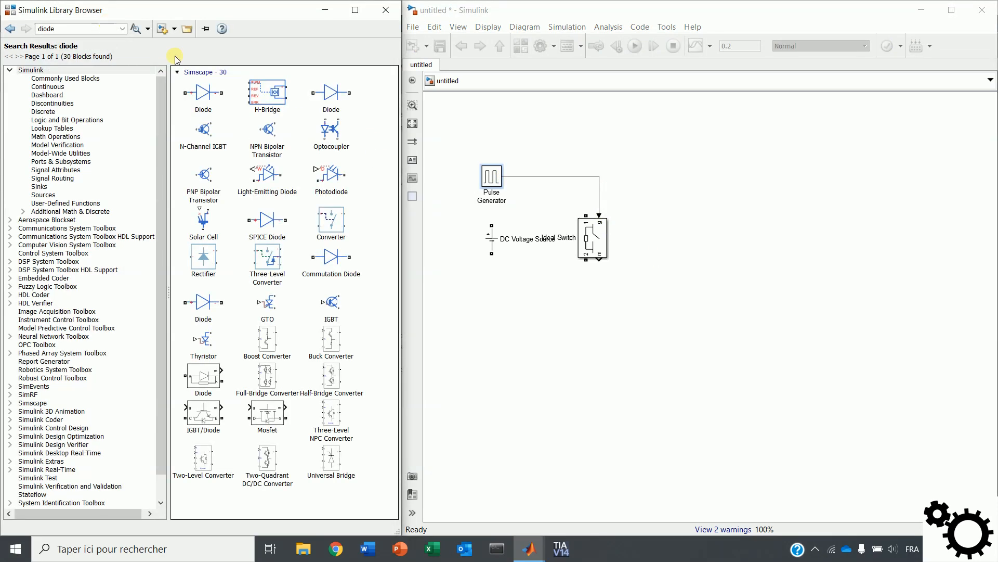
{"action": "left_click_drag", "start_coordinate": [214, 380], "coordinate": [691, 203]}
{"action": "double_click", "coordinate": [691, 203]}
{"action": "left_click", "coordinate": [494, 264]}
{"action": "key", "text": "Return"}
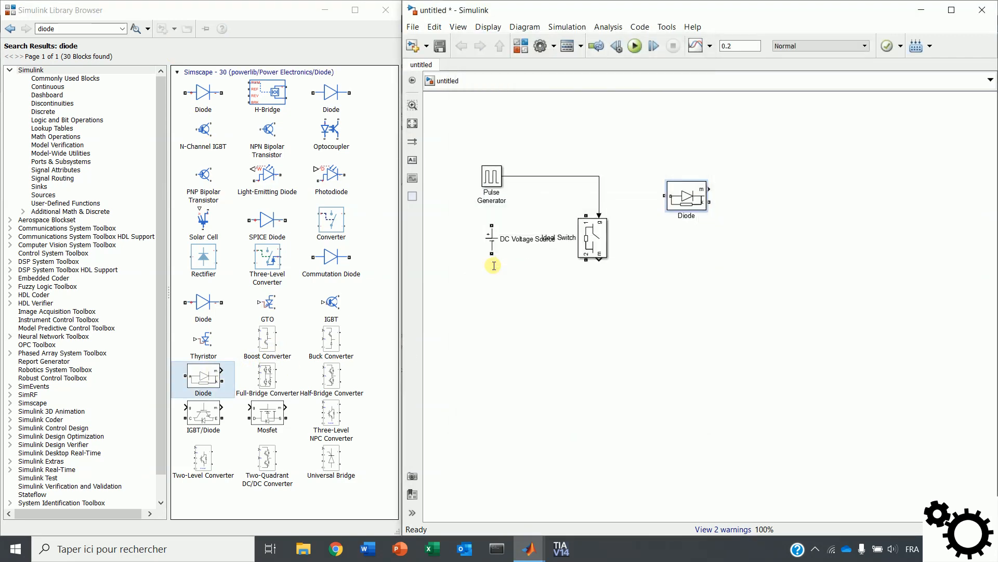
Search the library for series RLC branch and place a Series RLC Branch block between the pulse generator and the voltage source.
{"action": "left_click", "coordinate": [106, 30]}
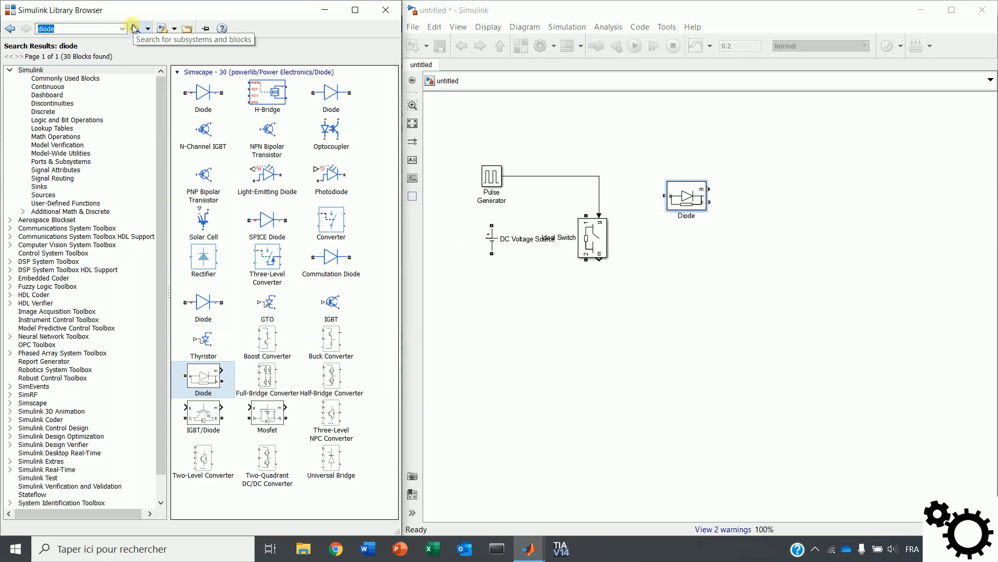
{"action": "type", "text": "se"}
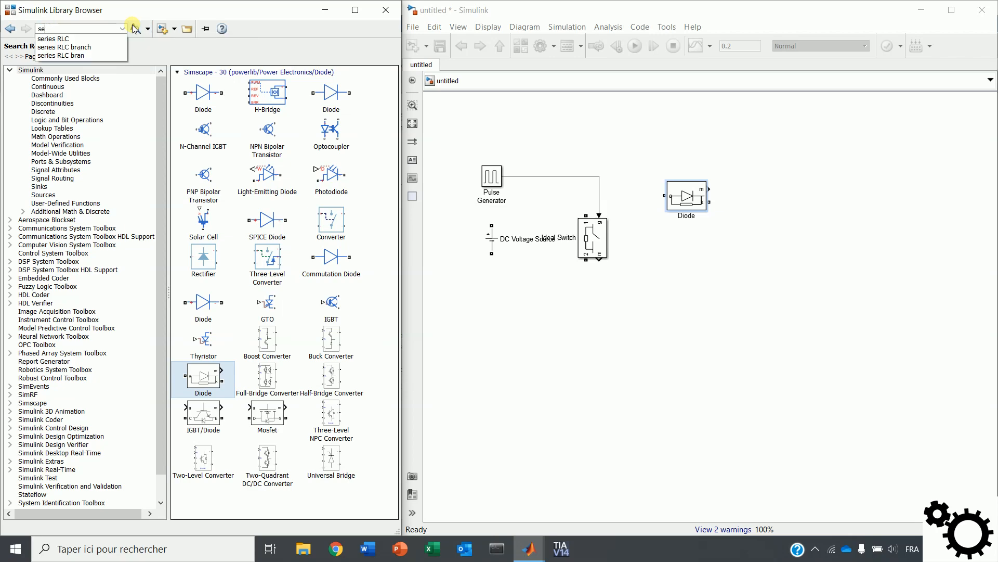
{"action": "key", "text": "Down"}
{"action": "key", "text": "Down"}
{"action": "key", "text": "Return"}
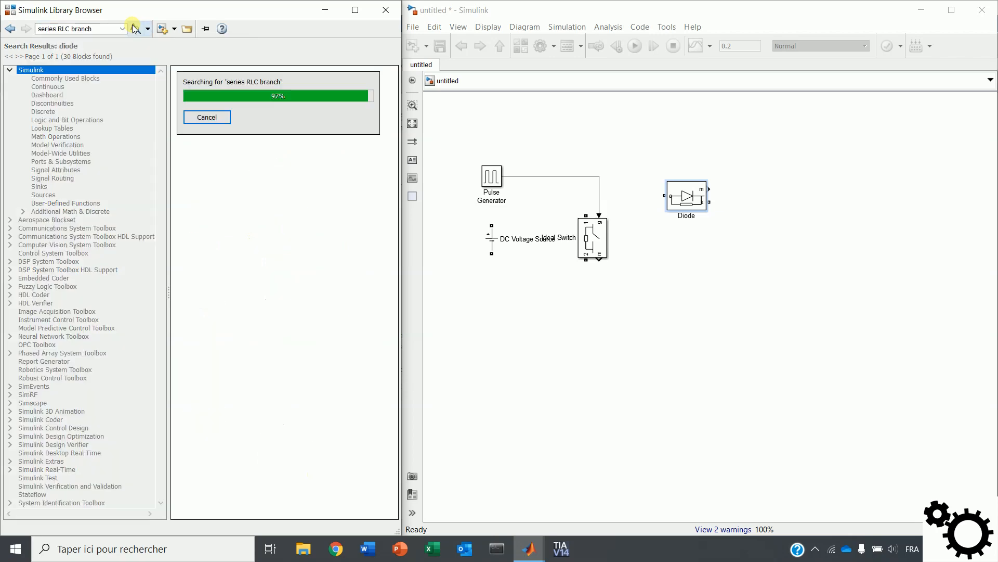
{"action": "left_click_drag", "start_coordinate": [195, 90], "coordinate": [475, 192]}
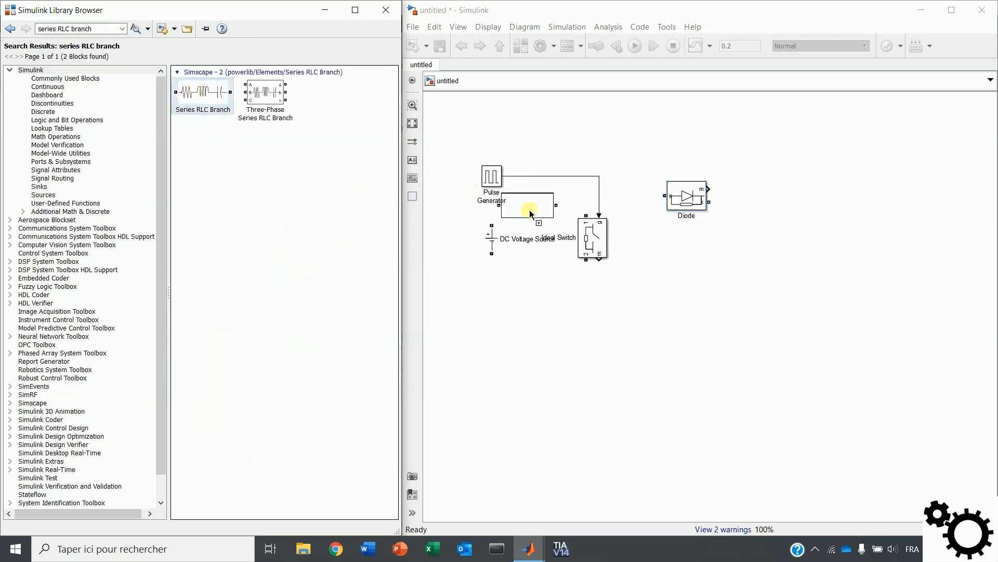
{"action": "left_click_drag", "start_coordinate": [529, 212], "coordinate": [529, 214]}
Set the Series RLC Branch's branch type to L.
{"action": "double_click", "coordinate": [528, 212]}
{"action": "left_click", "coordinate": [636, 195]}
{"action": "left_click", "coordinate": [634, 225]}
{"action": "left_click", "coordinate": [635, 292]}
Place a copy of the inductor branch below and beyond the diode and rotate it to vertical.
{"action": "left_click", "coordinate": [543, 214]}
{"action": "left_click_drag", "start_coordinate": [543, 214], "coordinate": [791, 242]}
{"action": "right_click", "coordinate": [791, 242]}
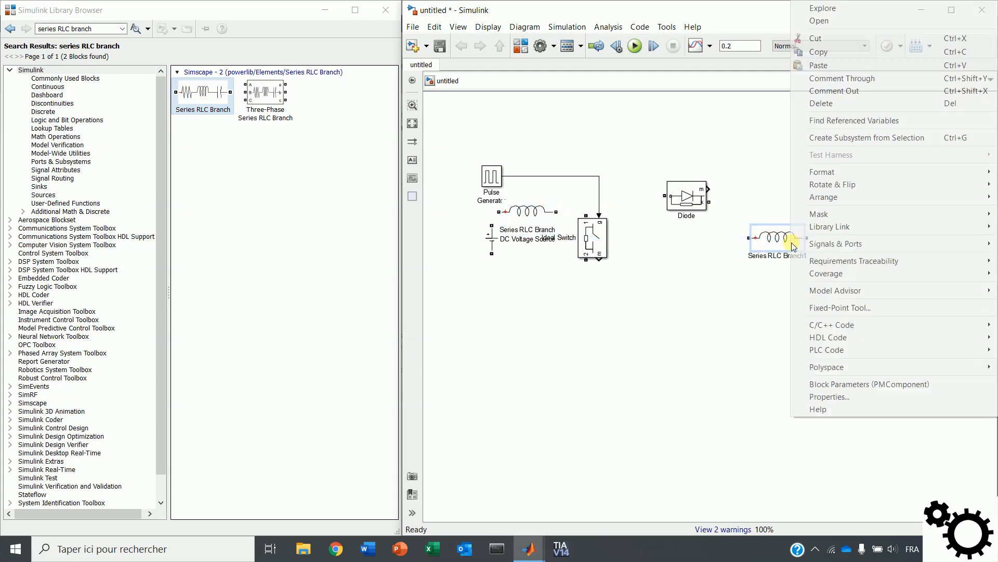
{"action": "mouse_move", "coordinate": [832, 185]}
{"action": "left_click", "coordinate": [775, 187]}
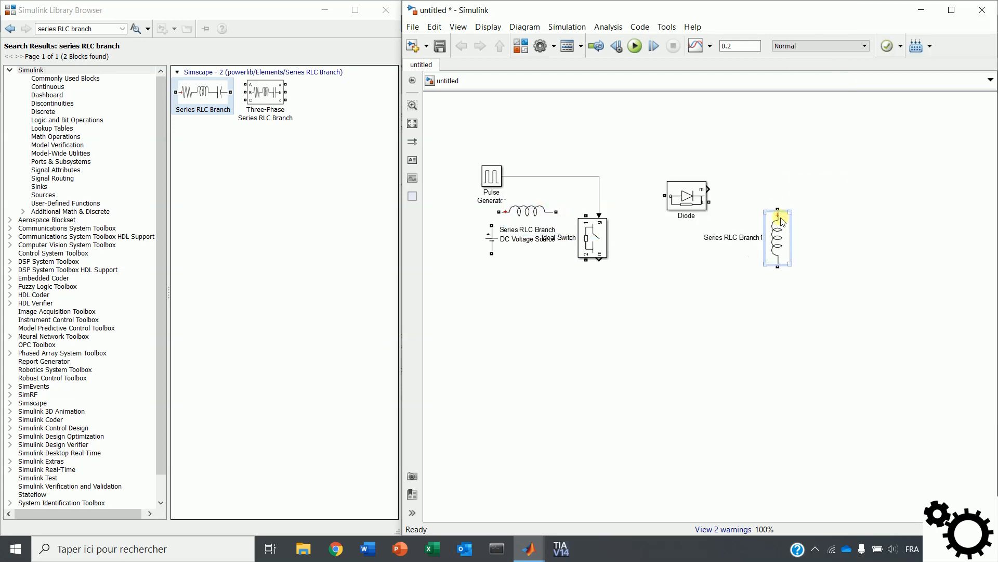
Change the vertical branch copy's branch type to C.
{"action": "double_click", "coordinate": [780, 231]}
{"action": "left_click", "coordinate": [708, 252]}
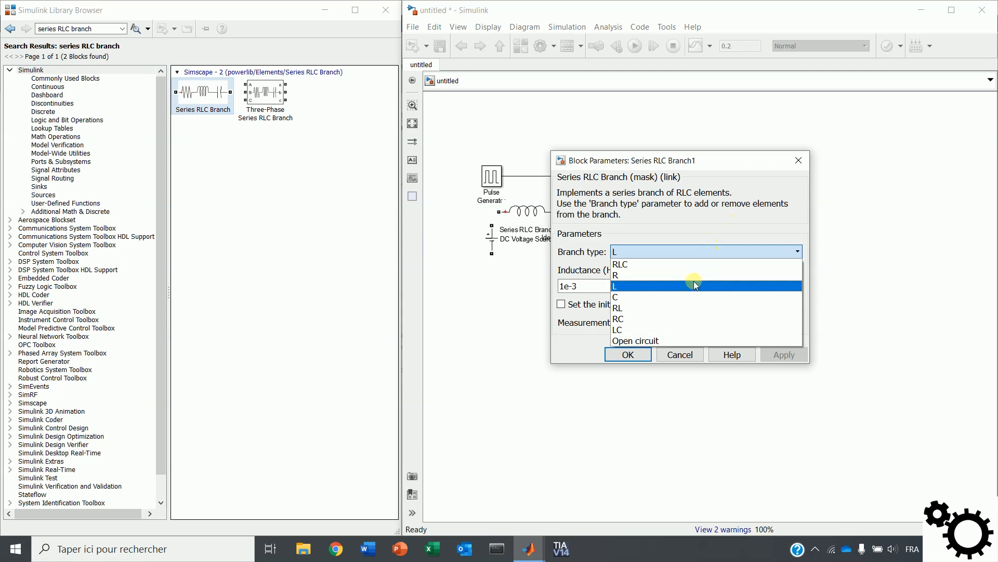
{"action": "left_click", "coordinate": [693, 296]}
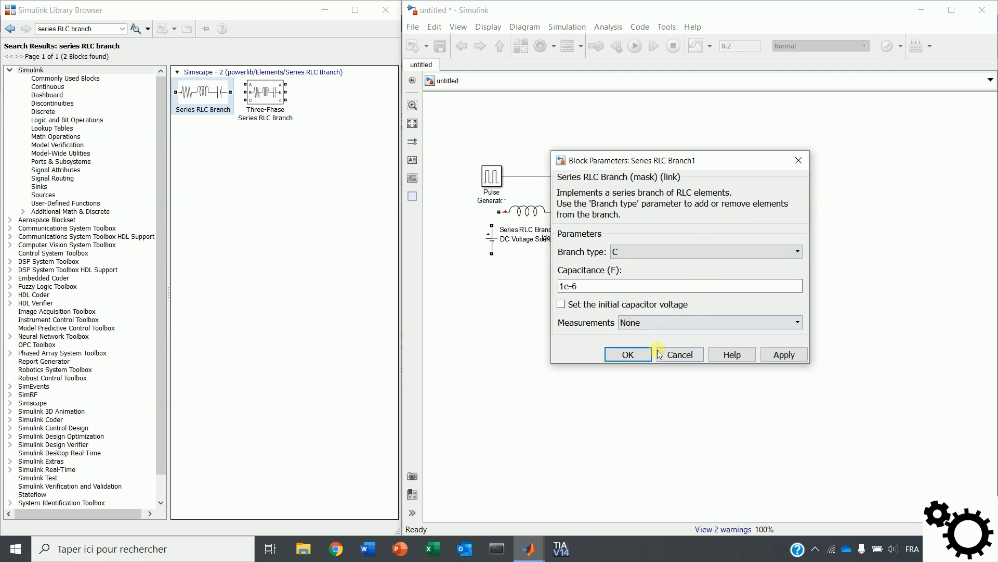
{"action": "left_click", "coordinate": [652, 352]}
Place another vertical branch copy beside the capacitor and set its branch type to R.
{"action": "key", "text": "ctrl+v"}
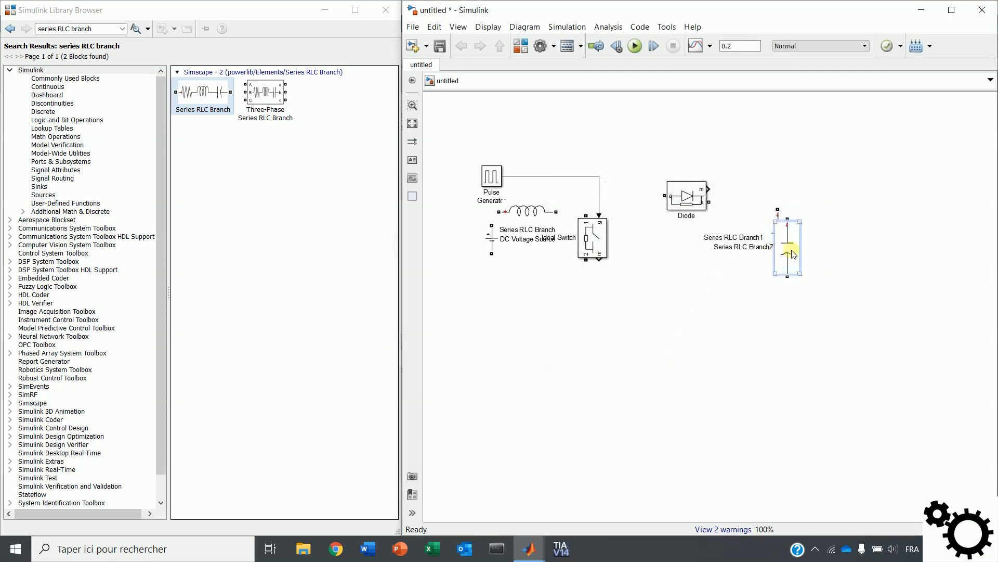
{"action": "left_click_drag", "start_coordinate": [794, 253], "coordinate": [831, 240]}
{"action": "double_click", "coordinate": [830, 240]}
{"action": "left_click", "coordinate": [617, 252]}
{"action": "left_click", "coordinate": [508, 282]}
{"action": "double_click", "coordinate": [429, 288]}
{"action": "key", "text": "Return"}
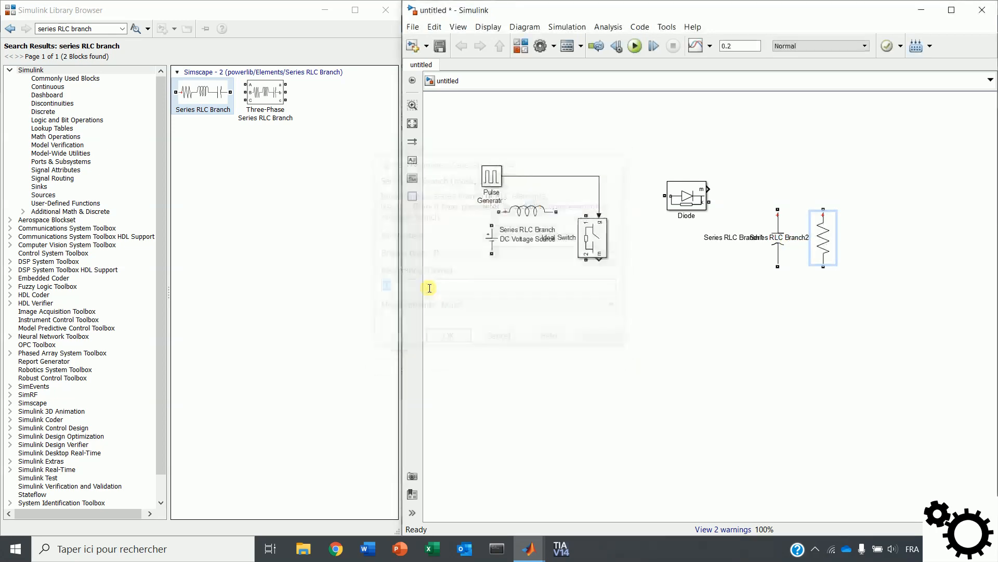
Find the Current Measurement block in the library and connect it to the inductor branch's output end.
{"action": "left_click", "coordinate": [105, 30]}
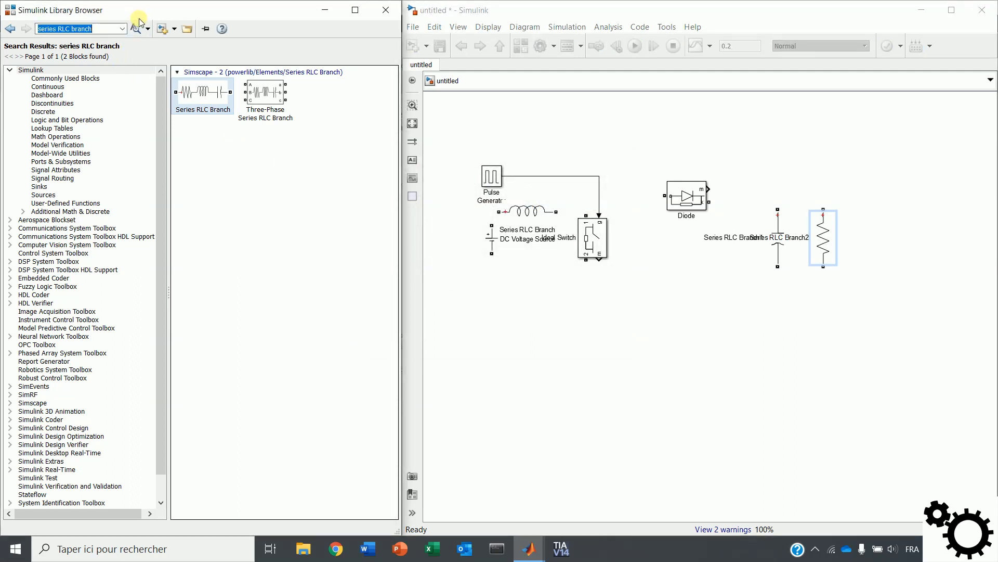
{"action": "type", "text": "curren"}
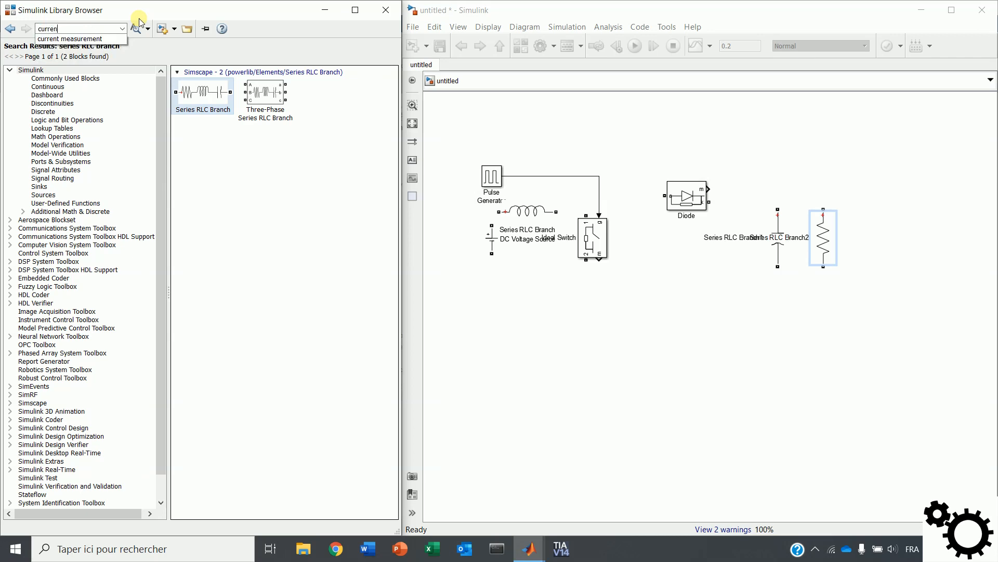
{"action": "type", "text": "t"}
{"action": "key", "text": "Down"}
{"action": "key", "text": "Return"}
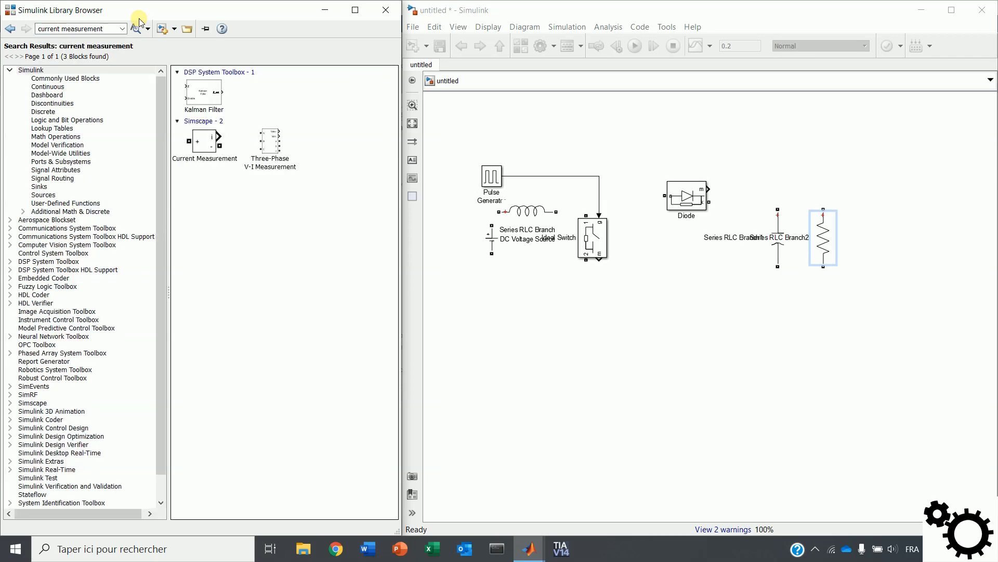
{"action": "left_click_drag", "start_coordinate": [204, 141], "coordinate": [520, 214]}
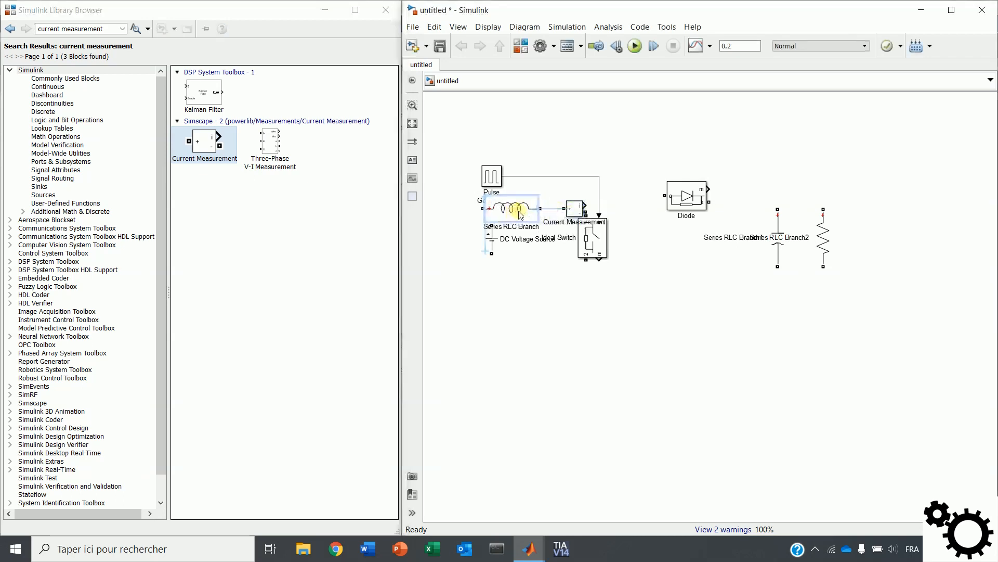
Space out the DC Voltage Source and the Ideal Switch, and connect a copy of the Current Measurement block to the diode's cathode.
{"action": "left_click_drag", "start_coordinate": [492, 243], "coordinate": [460, 242]}
{"action": "left_click_drag", "start_coordinate": [587, 248], "coordinate": [606, 264]}
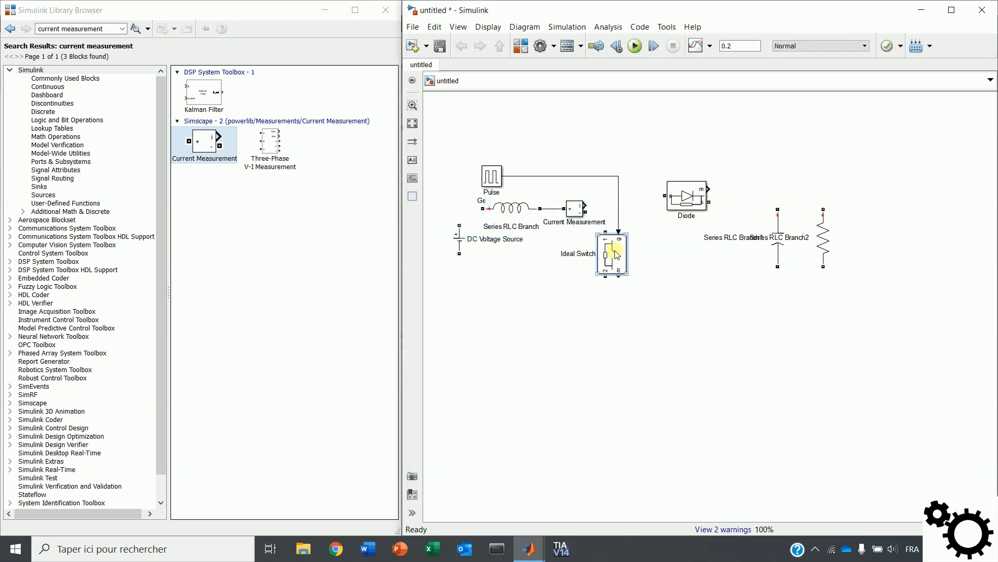
{"action": "left_click", "coordinate": [580, 214]}
{"action": "left_click_drag", "start_coordinate": [580, 214], "coordinate": [704, 203]}
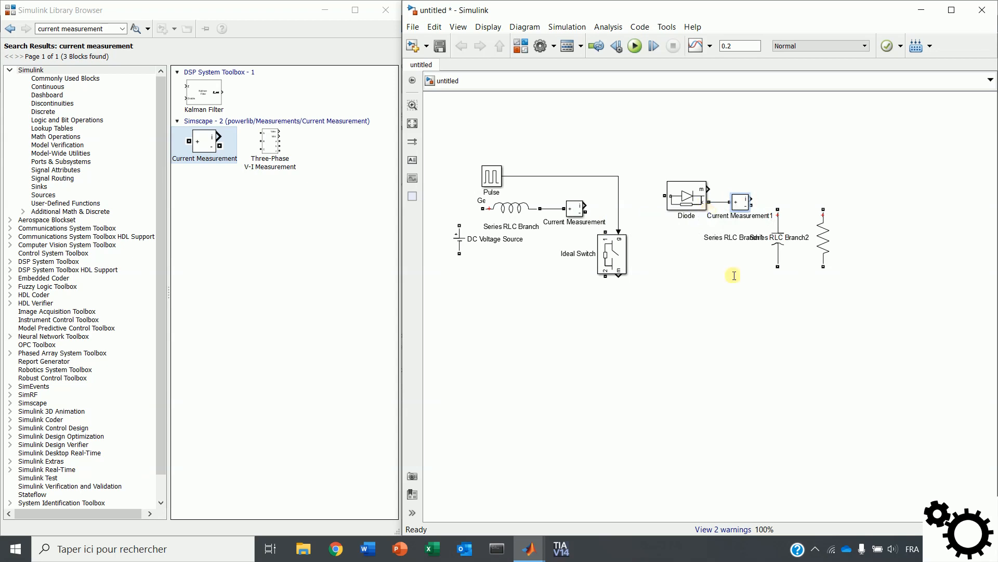
Find the Voltage Measurement block in the library and connect it across the resistor branch.
{"action": "left_click", "coordinate": [52, 25]}
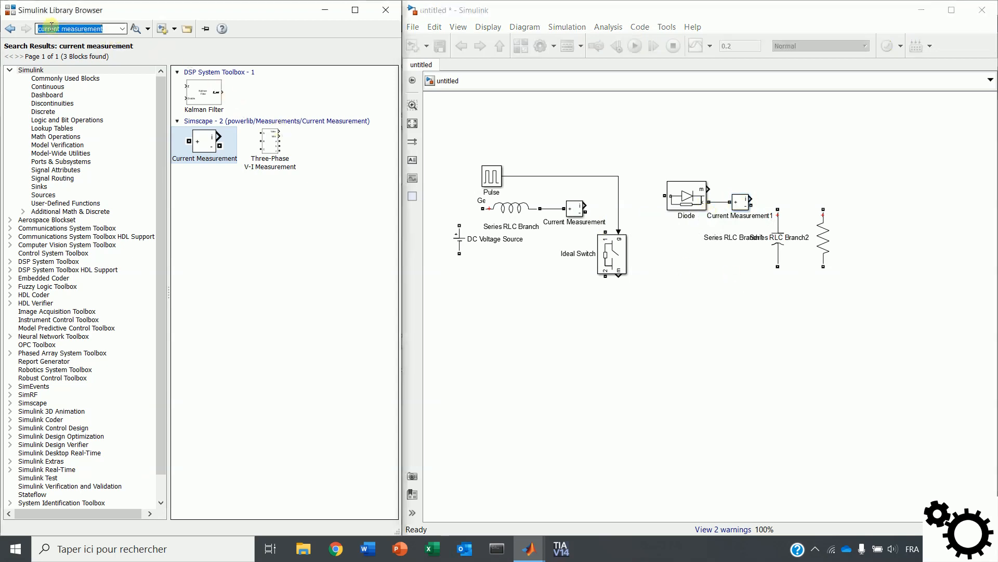
{"action": "left_click", "coordinate": [52, 27]}
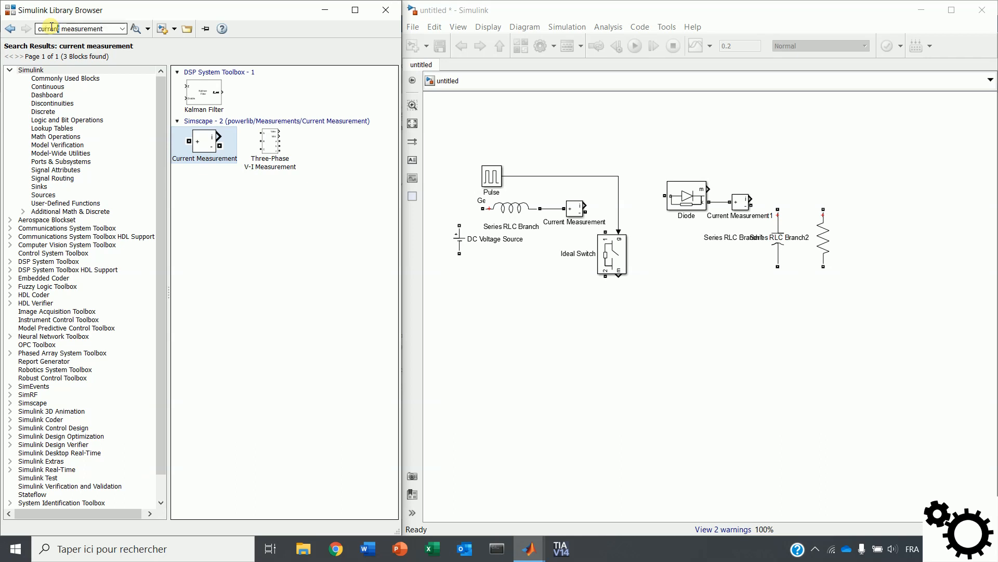
{"action": "type", "text": "voltage"}
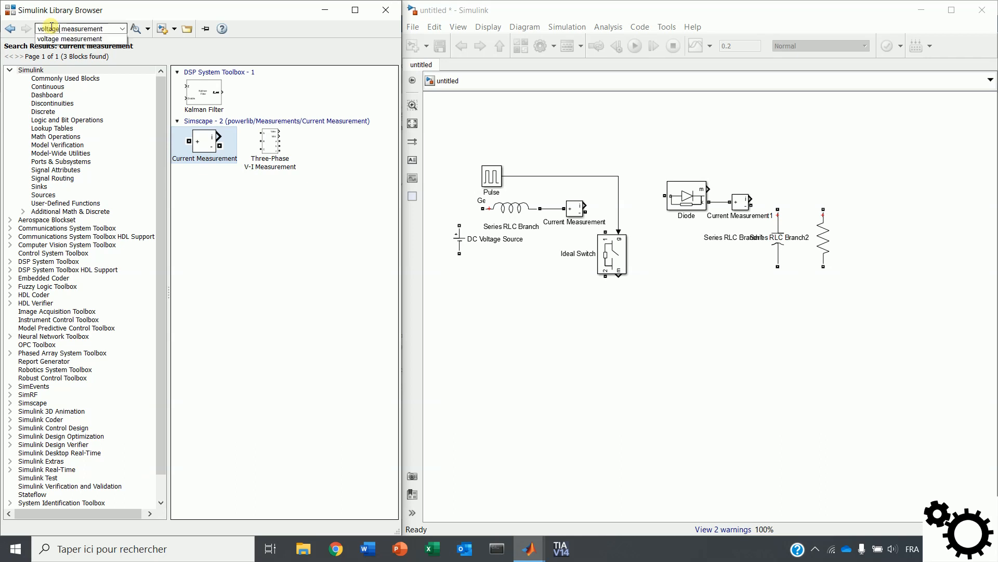
{"action": "key", "text": "Return"}
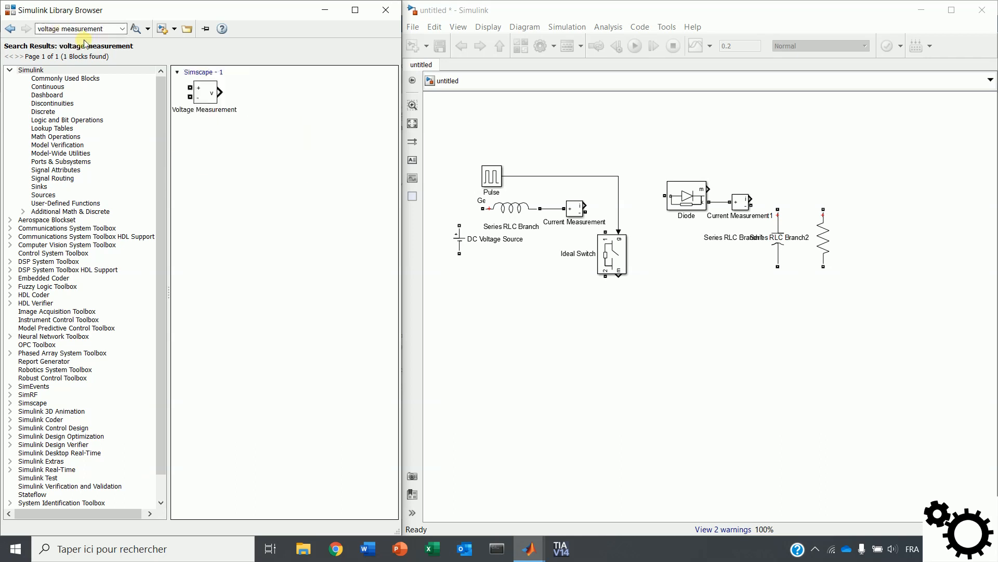
{"action": "left_click_drag", "start_coordinate": [205, 96], "coordinate": [823, 209]}
{"action": "left_click_drag", "start_coordinate": [859, 245], "coordinate": [828, 267]}
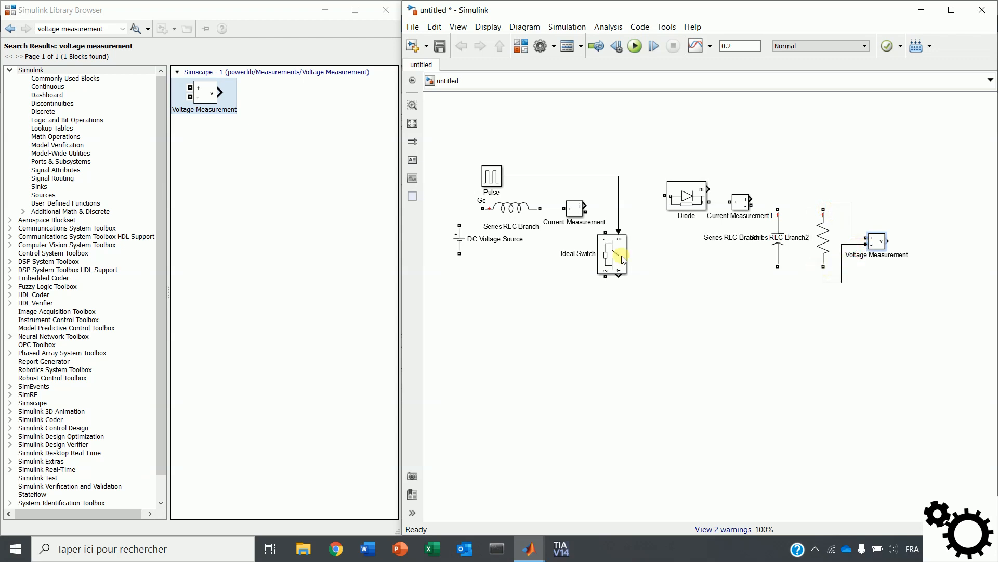
Place a Scope block from the library above the Voltage Measurement and set its number of input ports to 4.
{"action": "left_click", "coordinate": [107, 29]}
{"action": "type", "text": "scope"}
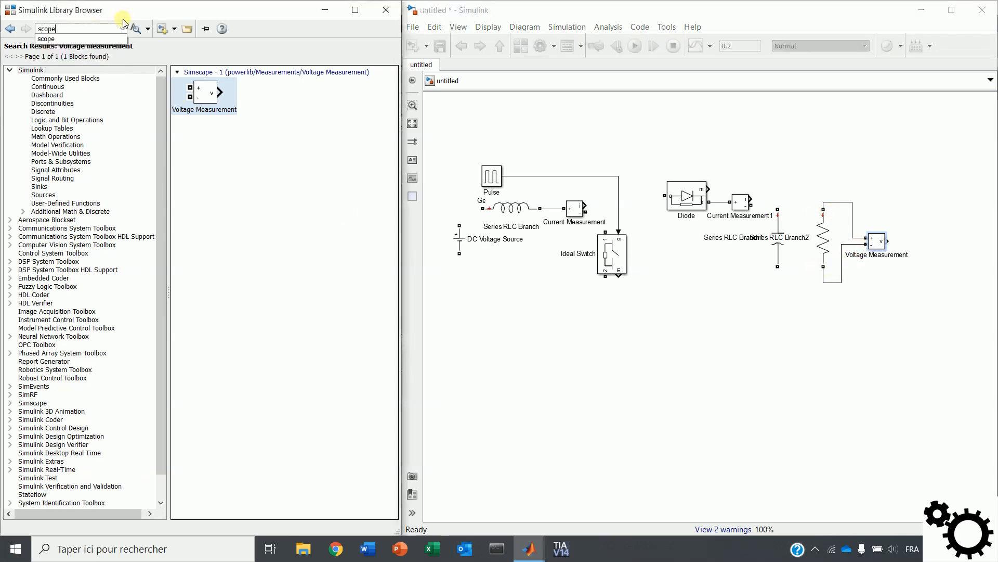
{"action": "key", "text": "Return"}
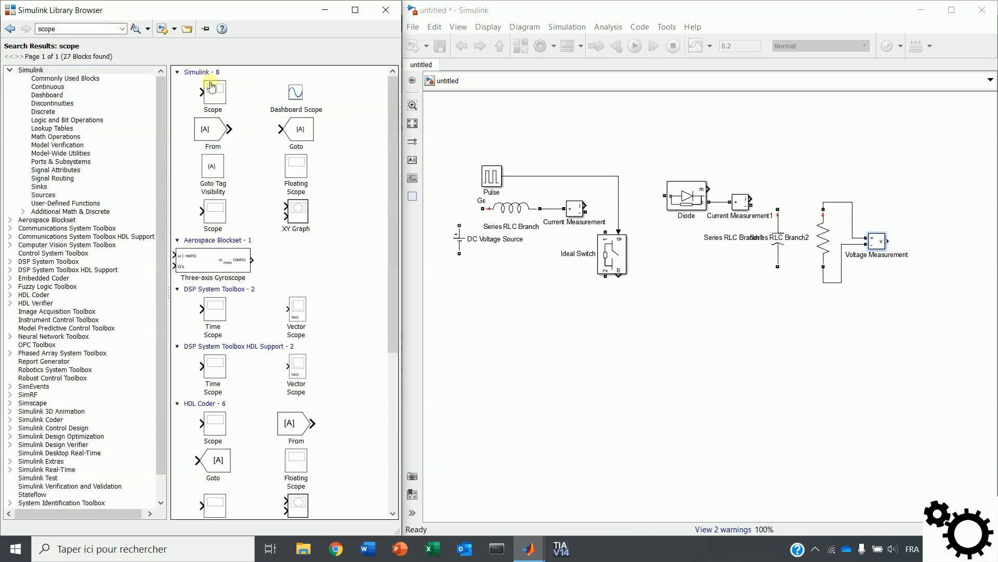
{"action": "left_click_drag", "start_coordinate": [219, 98], "coordinate": [920, 167]}
{"action": "right_click", "coordinate": [920, 165]}
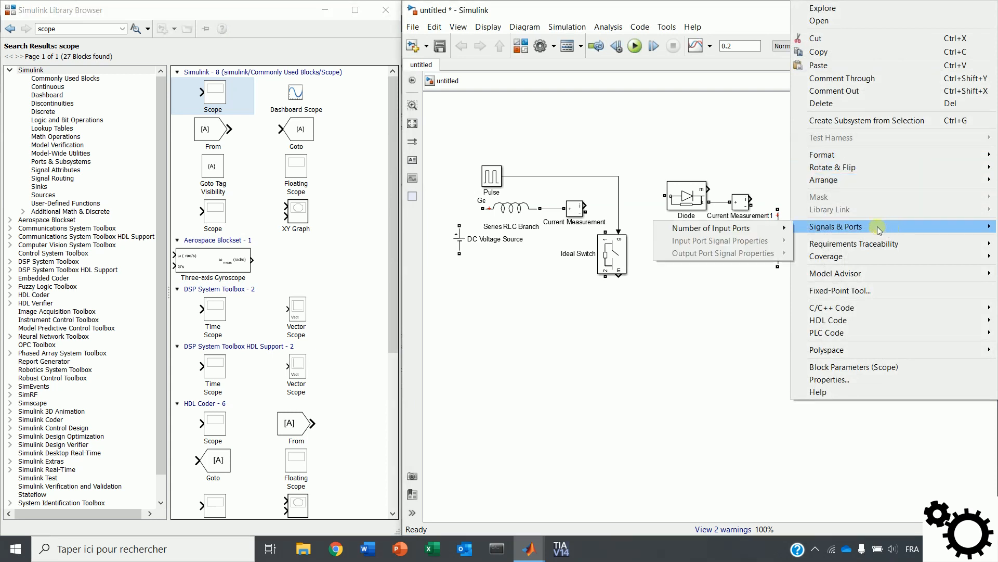
{"action": "mouse_move", "coordinate": [790, 226]}
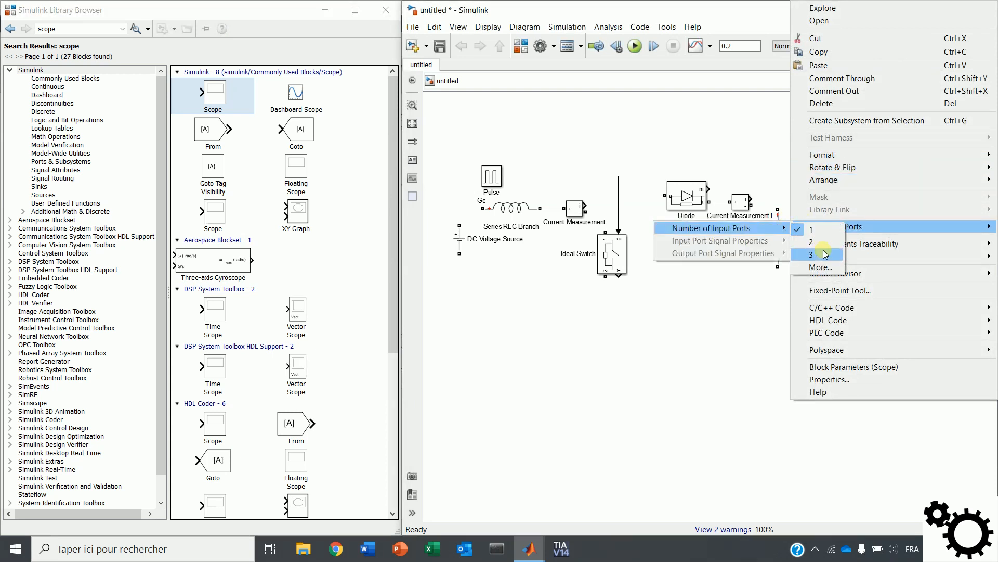
{"action": "left_click", "coordinate": [827, 268]}
{"action": "type", "text": "4"}
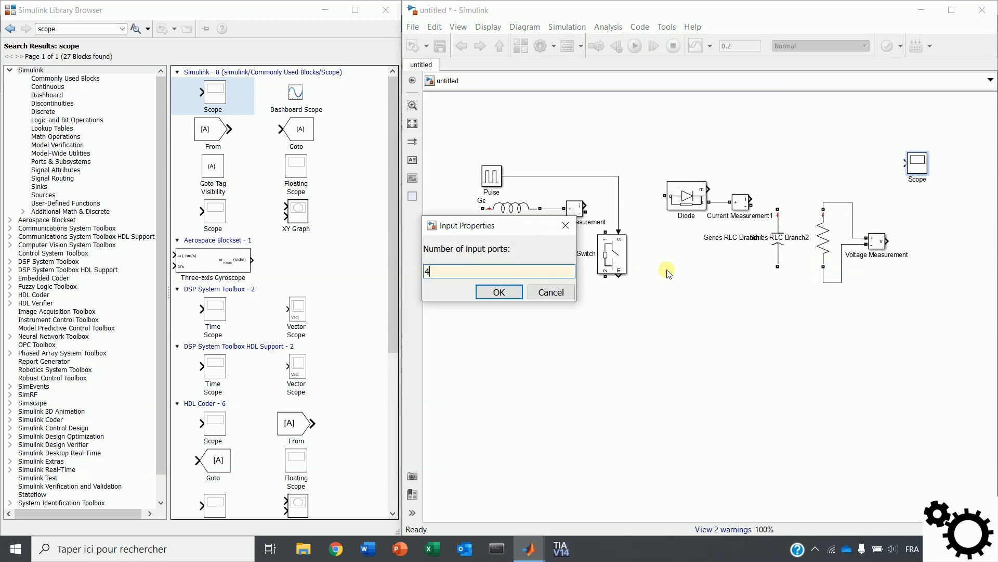
{"action": "key", "text": "Return"}
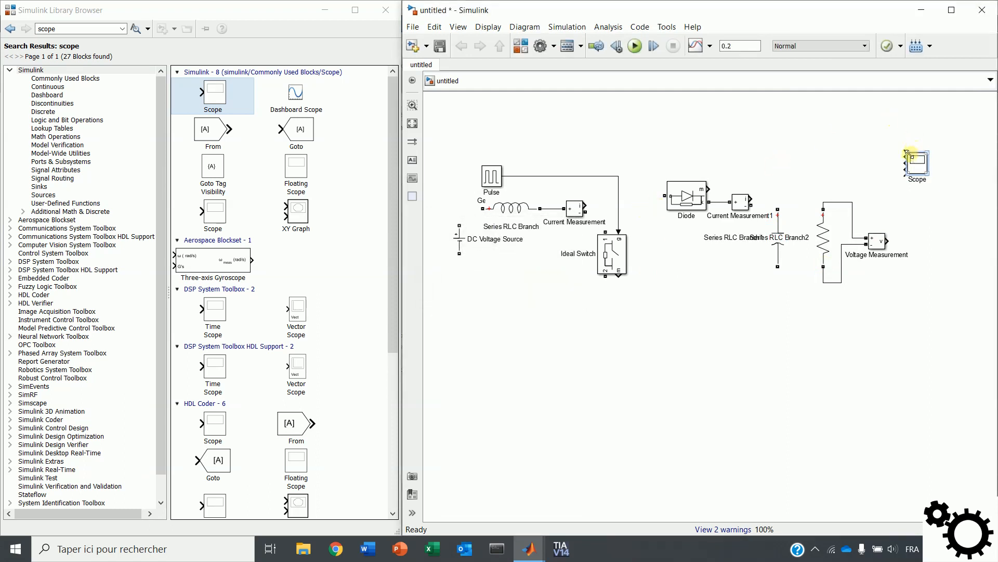
Connect the Scope's four inputs, in order, to the pulse signal, the inductor current, the diode current and the Voltage Measurement output.
{"action": "left_click_drag", "start_coordinate": [904, 151], "coordinate": [618, 176]}
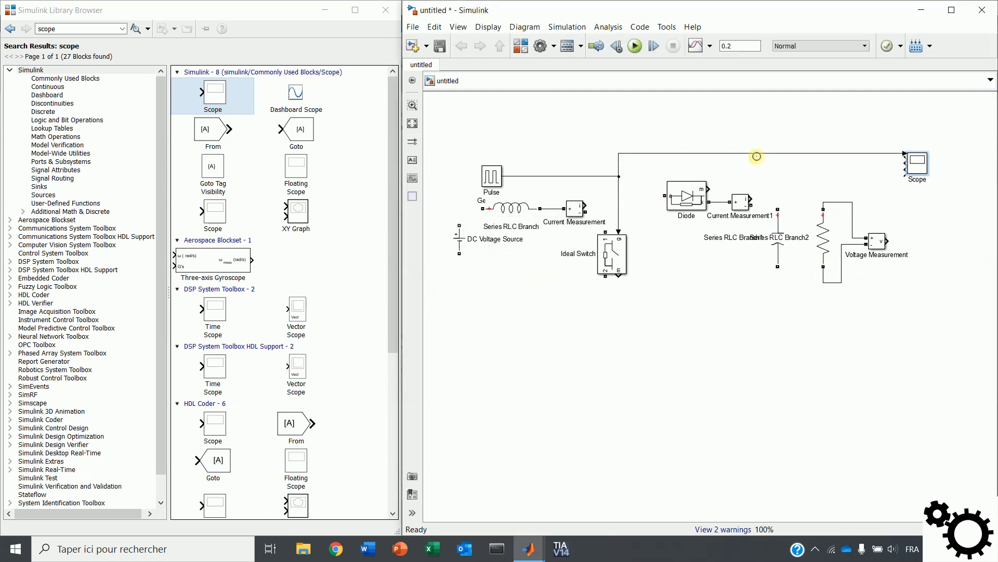
{"action": "left_click_drag", "start_coordinate": [904, 159], "coordinate": [587, 205]}
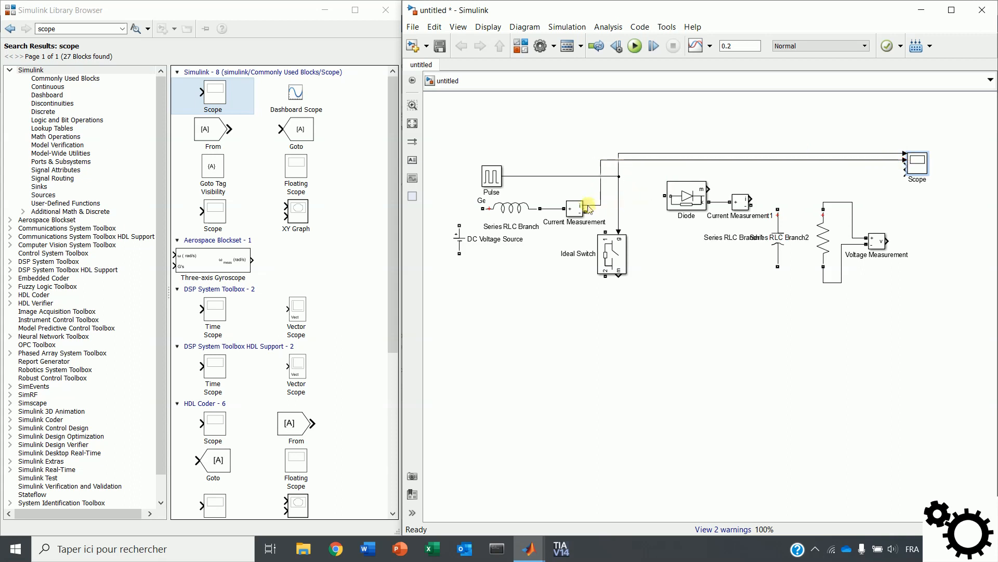
{"action": "left_click_drag", "start_coordinate": [903, 167], "coordinate": [752, 201]}
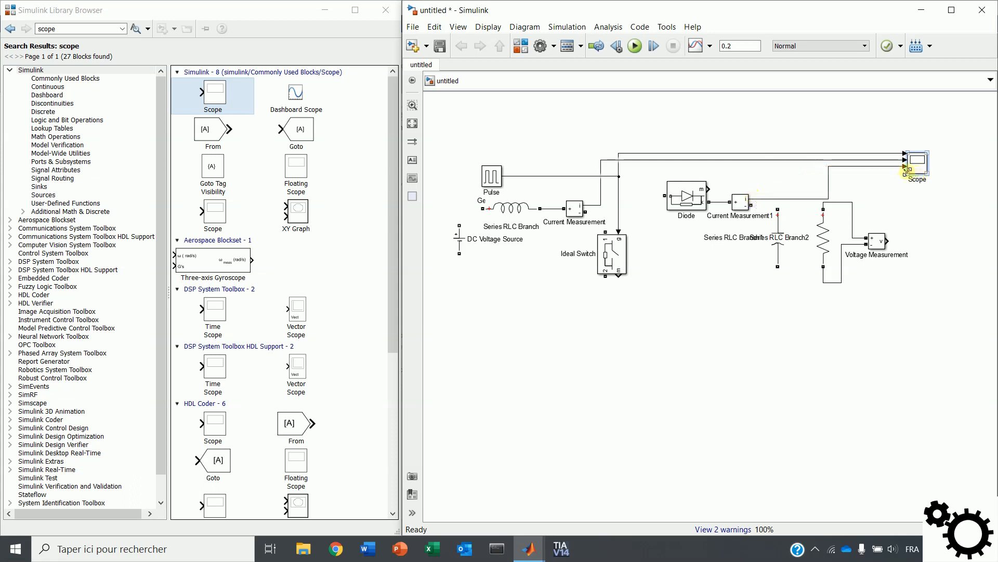
{"action": "left_click_drag", "start_coordinate": [904, 171], "coordinate": [886, 241]}
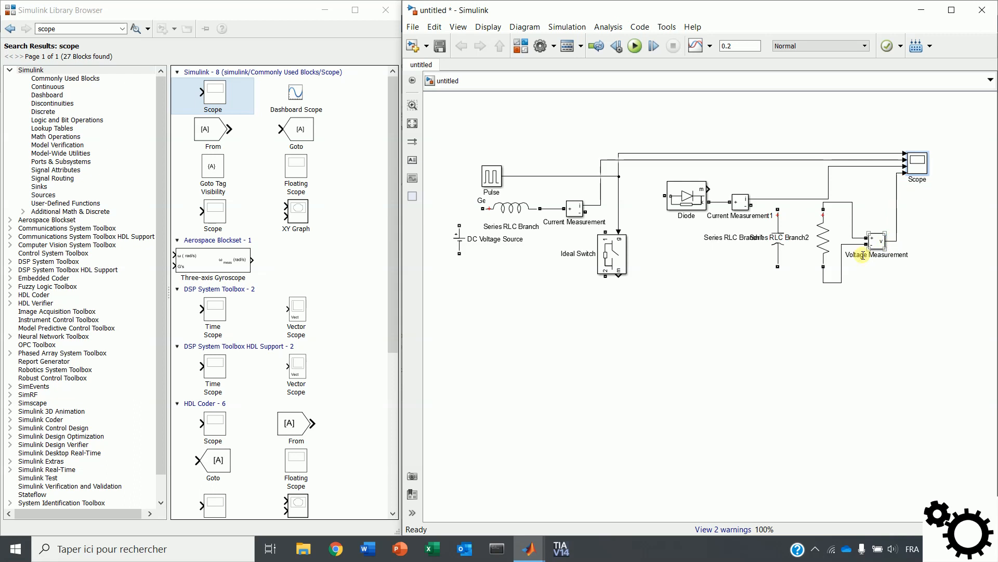
Wire the DC source between the inductor and the Ideal Switch's terminal 2, and the diode's anode to the inductor's Current Measurement output.
{"action": "left_click_drag", "start_coordinate": [459, 225], "coordinate": [483, 208]}
{"action": "left_click_drag", "start_coordinate": [463, 255], "coordinate": [607, 276]}
{"action": "left_click_drag", "start_coordinate": [665, 196], "coordinate": [586, 212]}
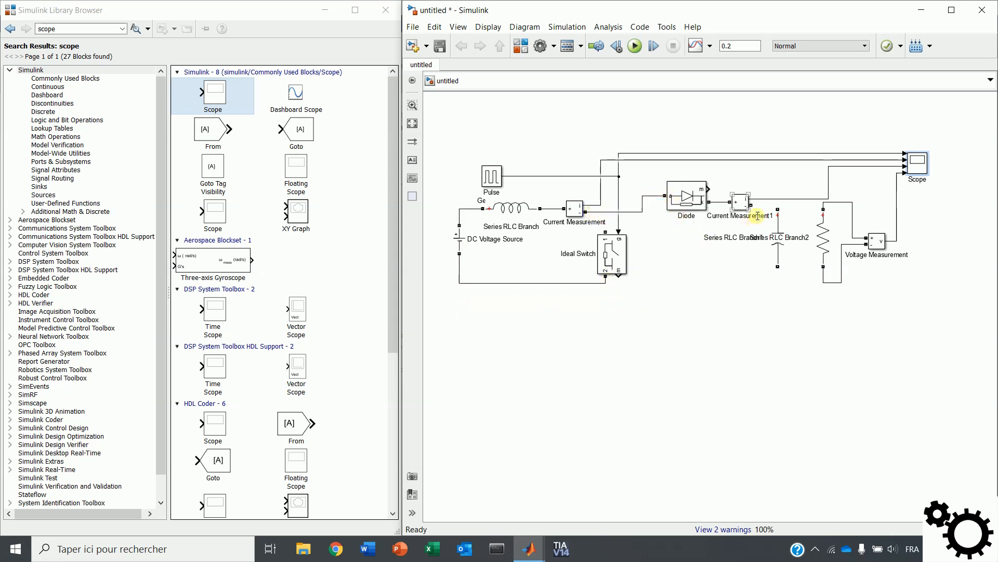
Wire the capacitor and resistor between the diode's Current Measurement and the return line, and join the Ideal Switch's terminal 1 to the diode's anode line.
{"action": "left_click_drag", "start_coordinate": [752, 204], "coordinate": [777, 209]}
{"action": "left_click_drag", "start_coordinate": [778, 269], "coordinate": [606, 283]}
{"action": "mouse_move", "coordinate": [823, 209]}
{"action": "left_mouse_down"}
{"action": "mouse_move", "coordinate": [769, 205]}
{"action": "mouse_move", "coordinate": [823, 203]}
{"action": "left_mouse_up"}
{"action": "left_click", "coordinate": [822, 270]}
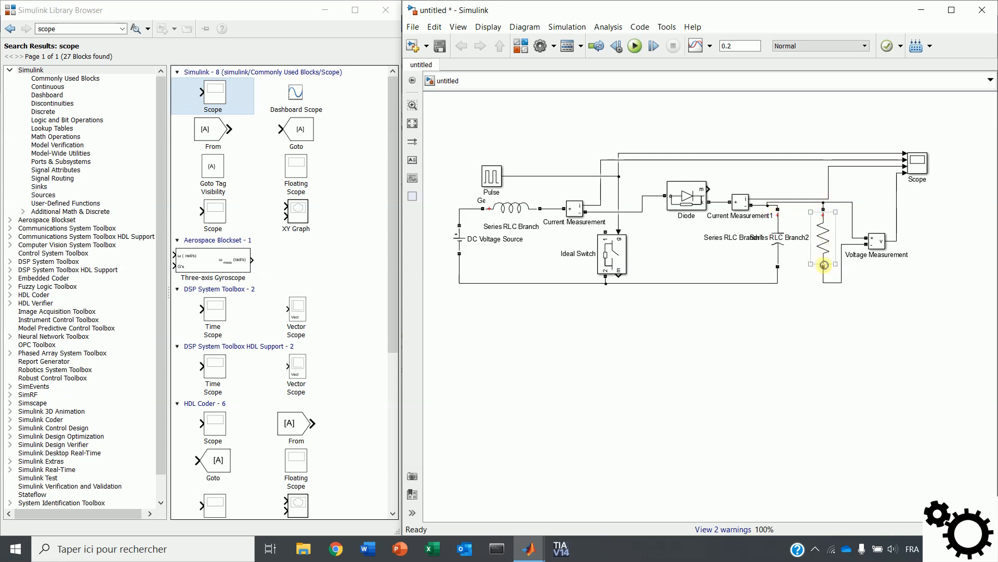
{"action": "left_click", "coordinate": [823, 266]}
{"action": "left_click_drag", "start_coordinate": [823, 267], "coordinate": [778, 283]}
{"action": "left_click_drag", "start_coordinate": [822, 284], "coordinate": [823, 283]}
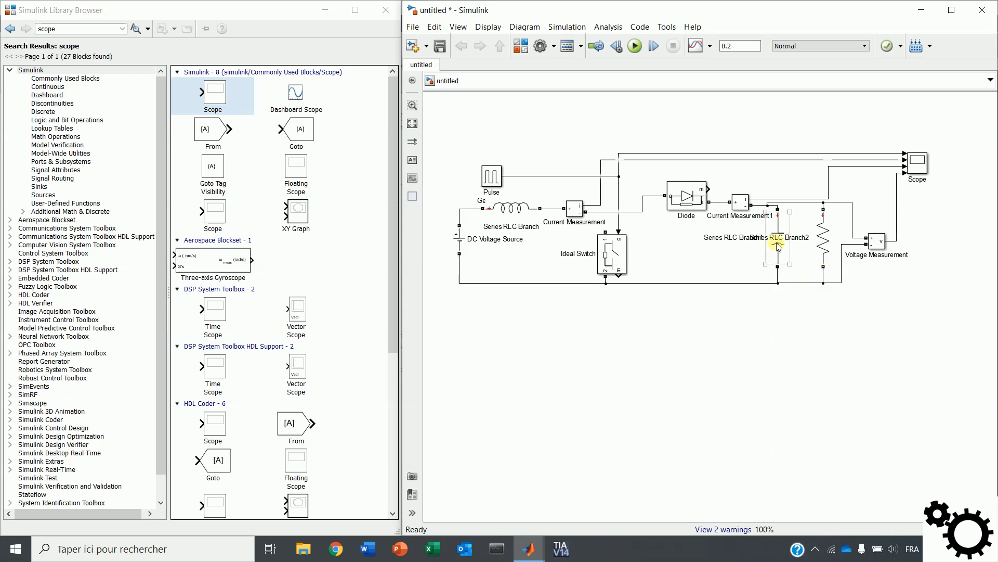
{"action": "left_click_drag", "start_coordinate": [604, 234], "coordinate": [601, 212]}
Find the powergui block in the library and place it above the circuit.
{"action": "double_click", "coordinate": [64, 29]}
{"action": "type", "text": "power"}
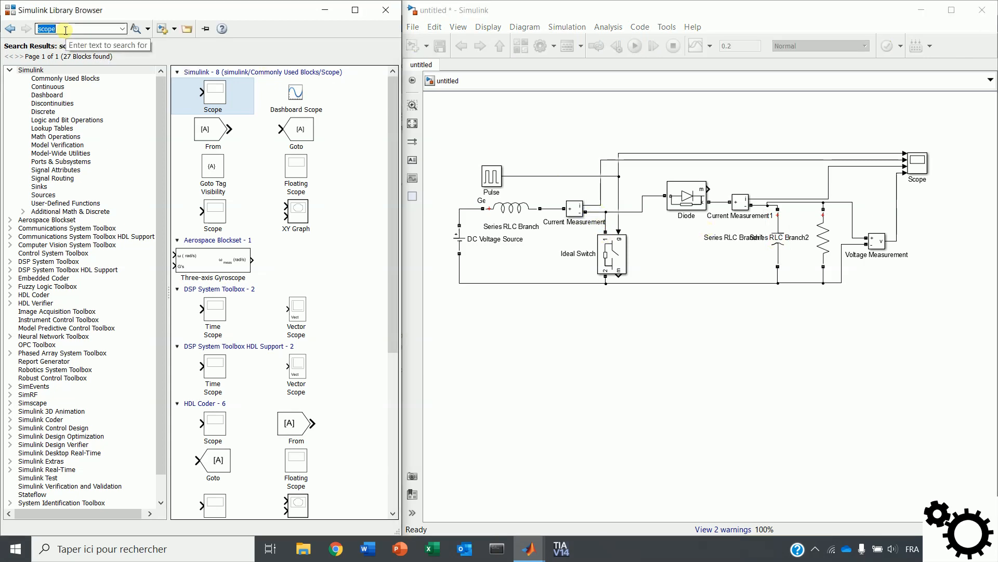
{"action": "type", "text": "gui"}
{"action": "key", "text": "Return"}
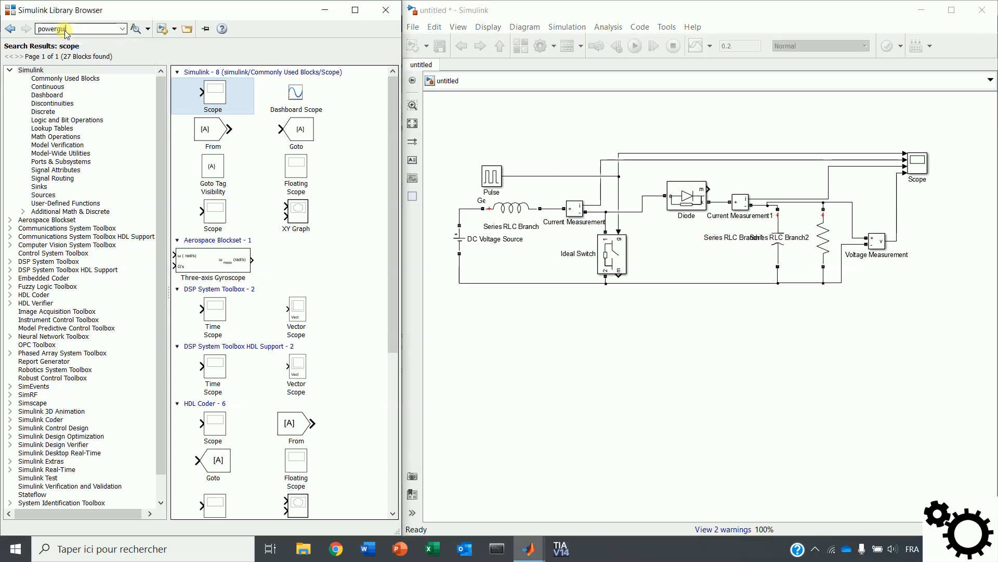
{"action": "left_click_drag", "start_coordinate": [218, 93], "coordinate": [476, 117]}
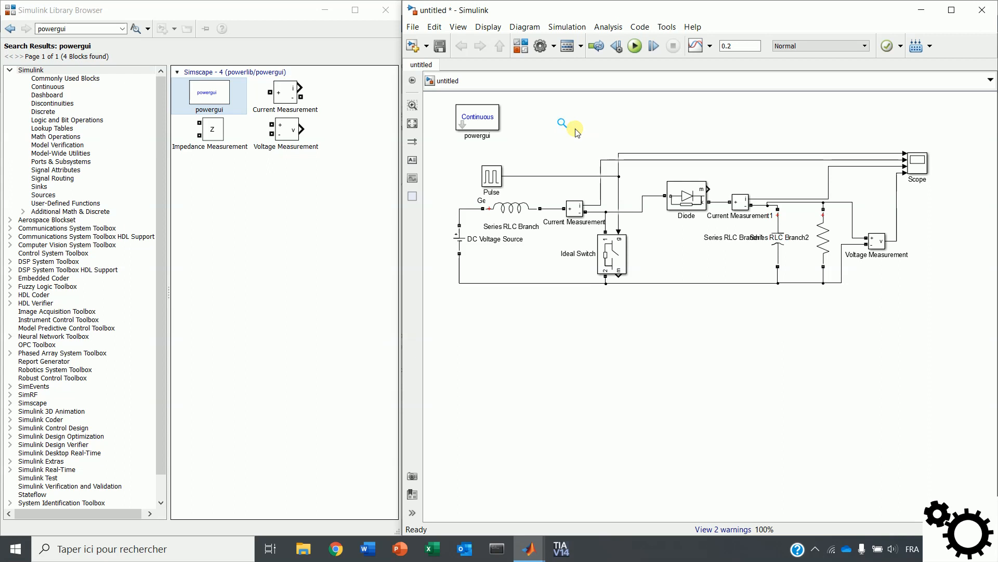
Set the inductor branch's inductance to 10e-4 H.
{"action": "left_click", "coordinate": [512, 225]}
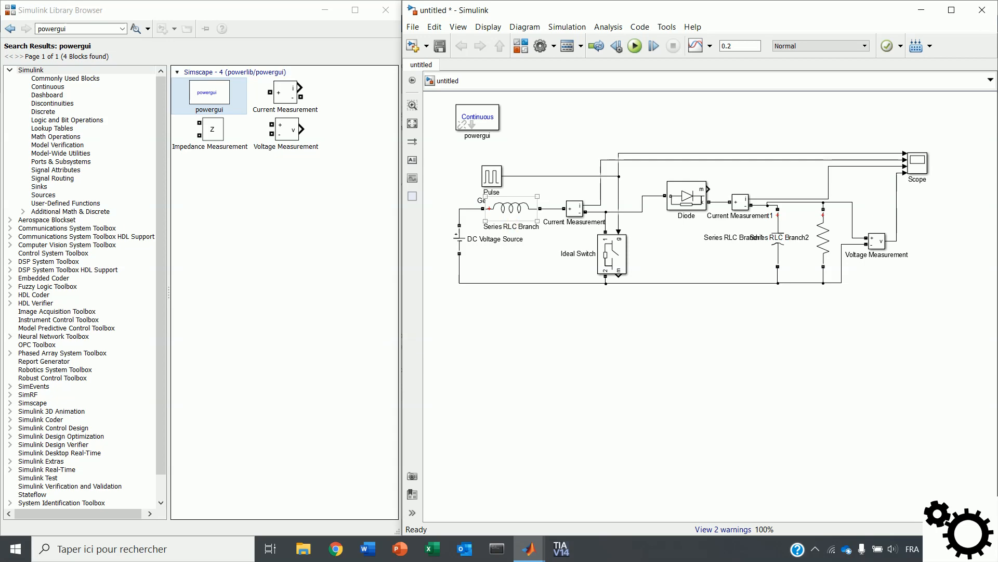
{"action": "double_click", "coordinate": [510, 209]}
{"action": "triple_click", "coordinate": [581, 258]}
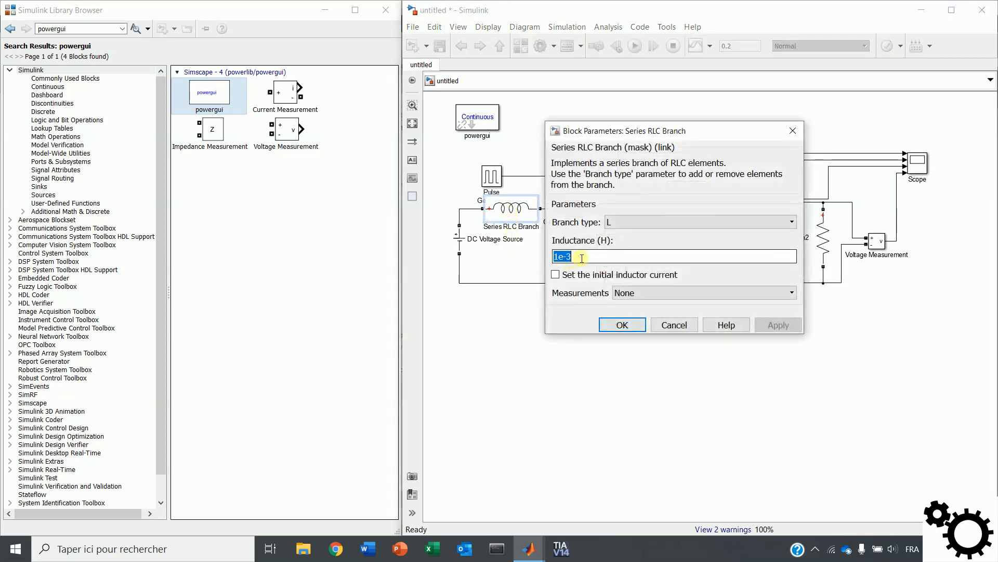
{"action": "type", "text": "10e-4"}
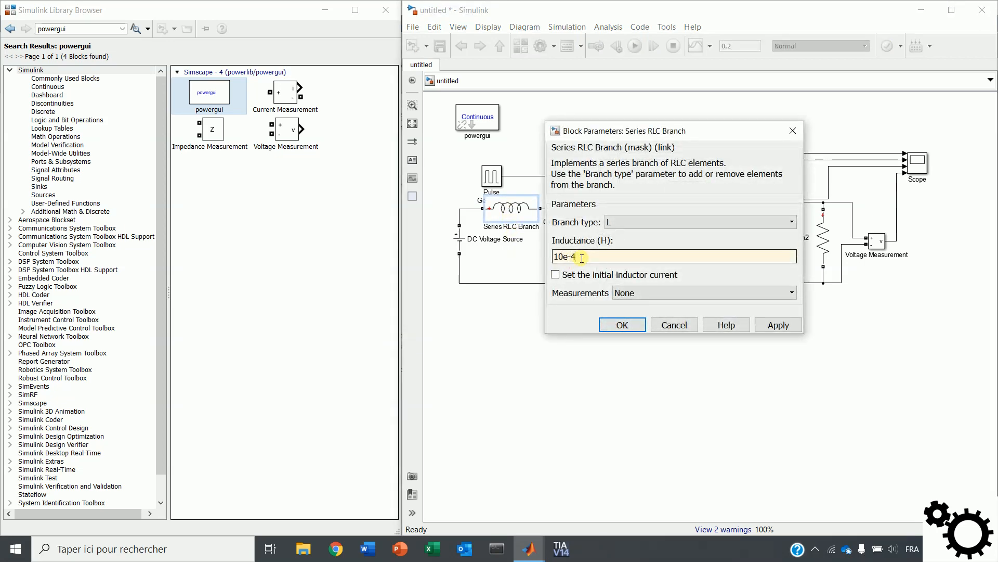
{"action": "left_click", "coordinate": [635, 323]}
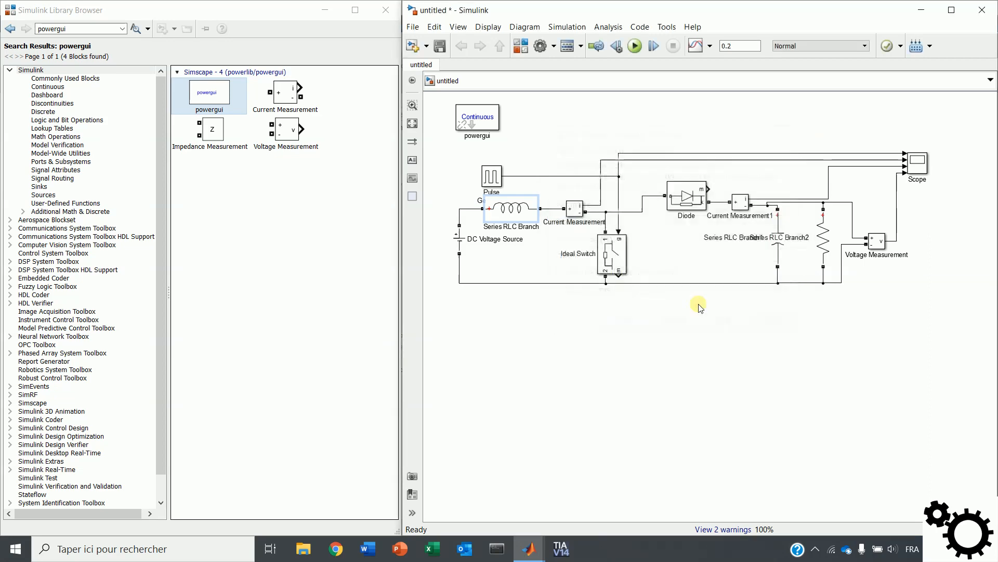
Set the capacitor branch's capacitance to 10e-5 F.
{"action": "double_click", "coordinate": [778, 243]}
{"action": "triple_click", "coordinate": [635, 282]}
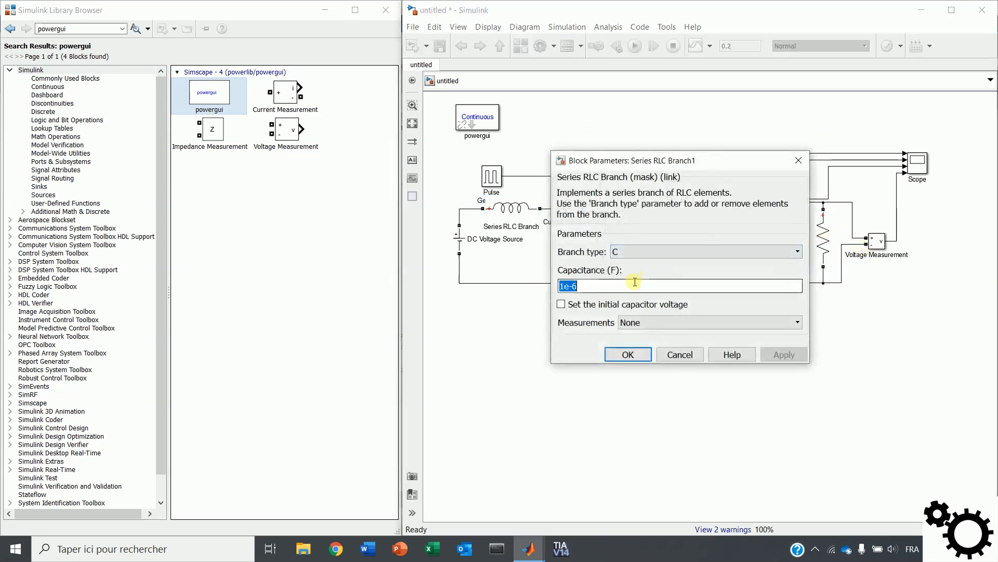
{"action": "type", "text": "10e-5"}
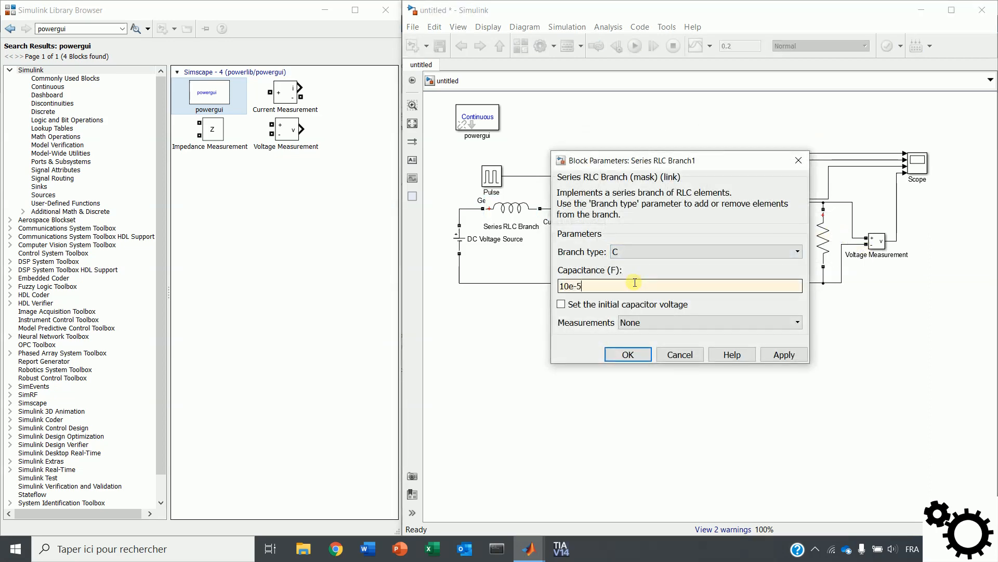
{"action": "key", "text": "Return"}
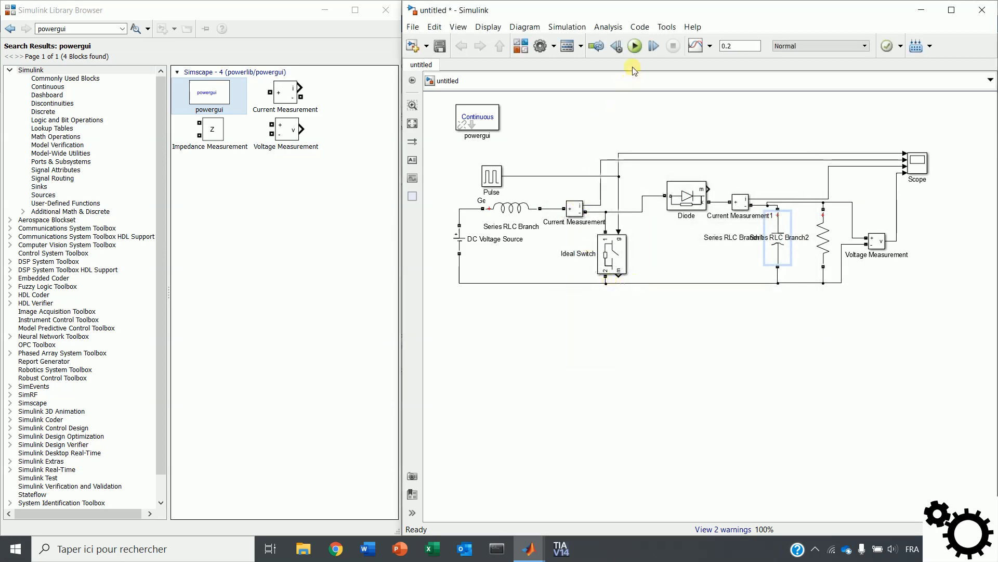
Set the simulation stop time to 0.2 and run the model.
{"action": "double_click", "coordinate": [735, 46]}
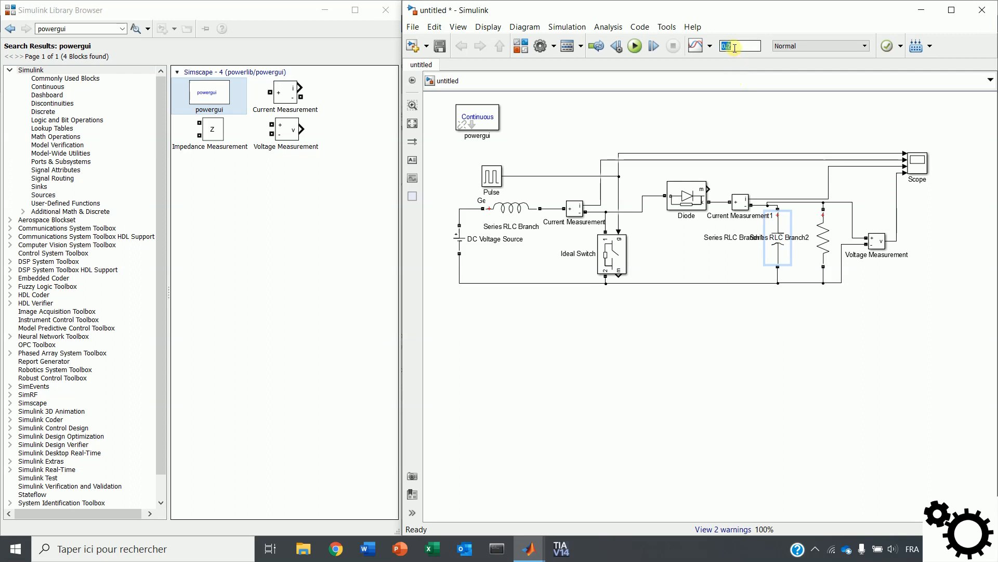
{"action": "type", "text": "0.2"}
{"action": "left_click", "coordinate": [635, 46]}
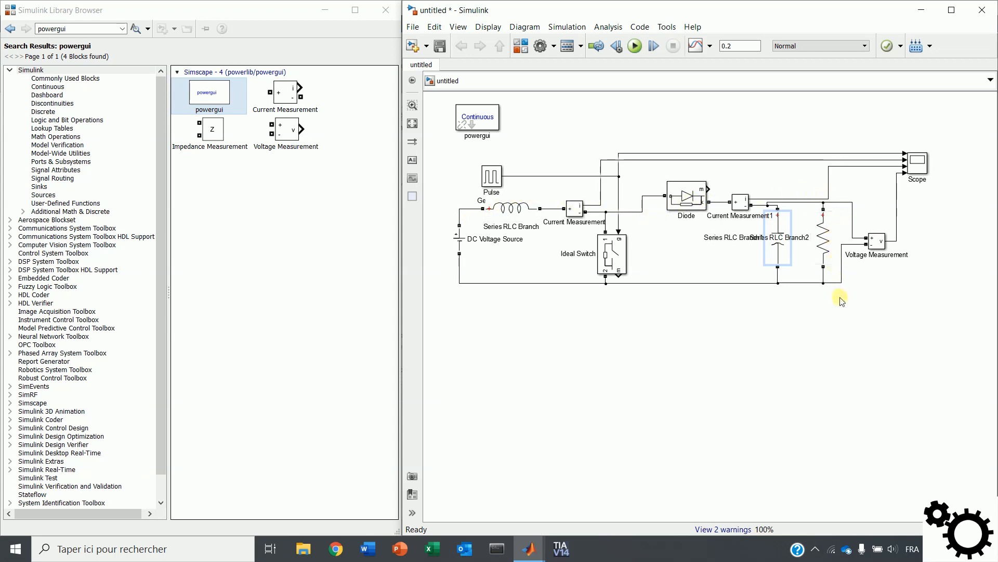
Show the Scope's signals in four stacked displays and zoom in to examine the waveforms over a few switching periods.
{"action": "left_click", "coordinate": [918, 162]}
{"action": "double_click", "coordinate": [917, 163]}
{"action": "left_click", "coordinate": [60, 23]}
{"action": "left_click", "coordinate": [71, 38]}
{"action": "left_click", "coordinate": [83, 87]}
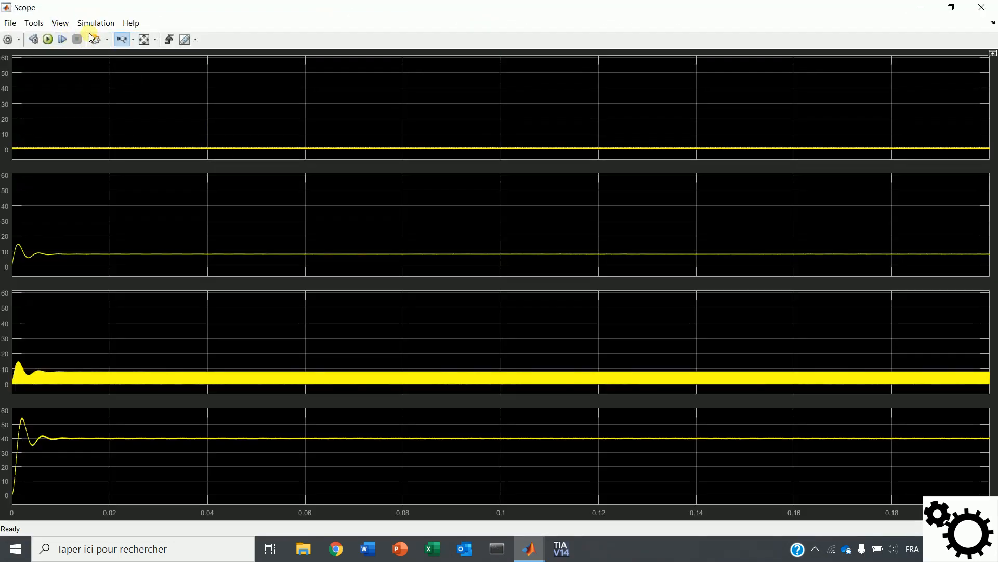
{"action": "left_click_drag", "start_coordinate": [158, 93], "coordinate": [210, 99]}
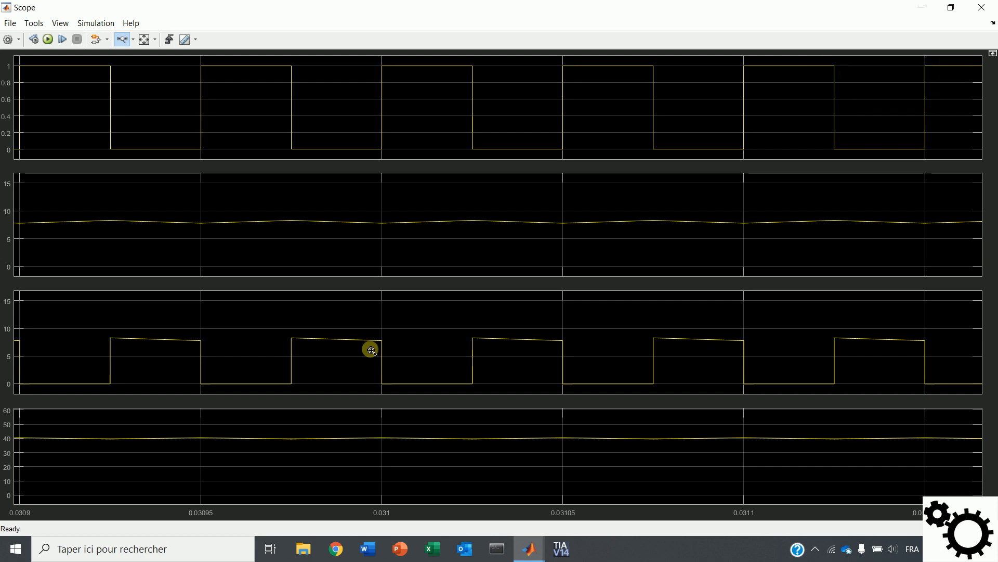
{"action": "left_click", "coordinate": [982, 7]}
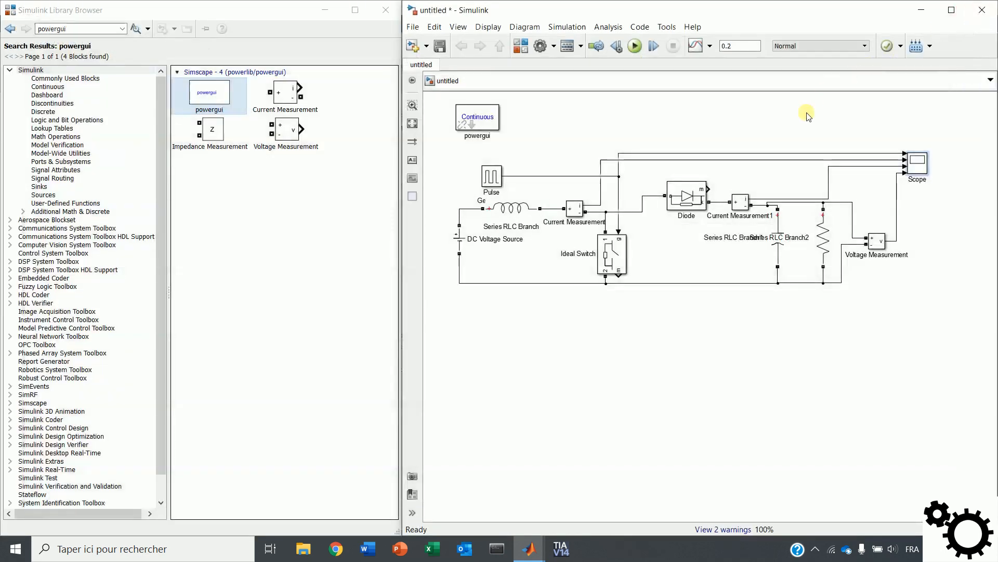
Change the exponent digit of the capacitor's capacitance to 4 and run the simulation again.
{"action": "double_click", "coordinate": [776, 249]}
{"action": "double_click", "coordinate": [622, 285]}
{"action": "type", "text": "4"}
{"action": "key", "text": "Return"}
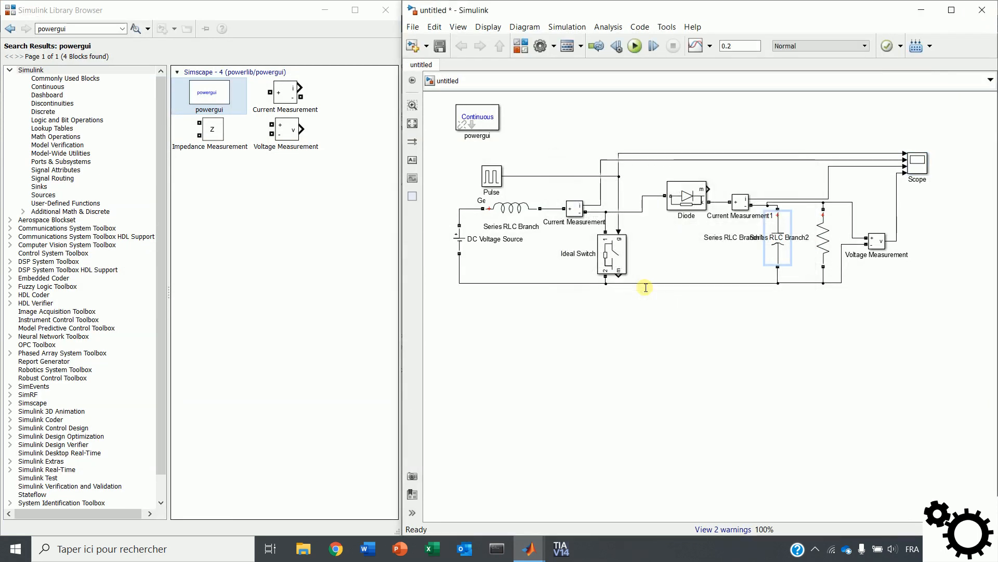
{"action": "left_click", "coordinate": [632, 54]}
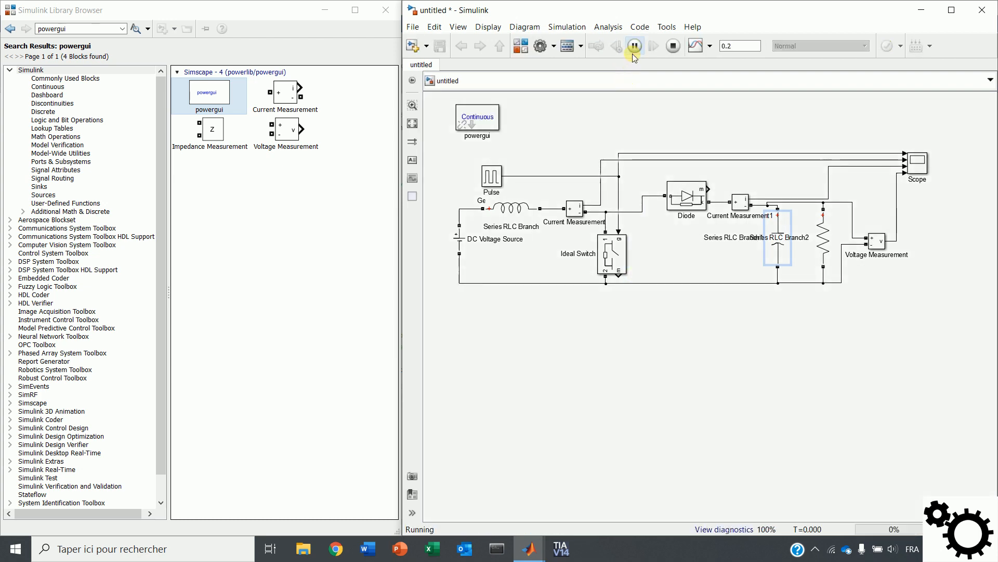
Open the Scope and zoom in on the time axis near 0.085 s to examine the four waveforms, then close it.
{"action": "left_click", "coordinate": [916, 169]}
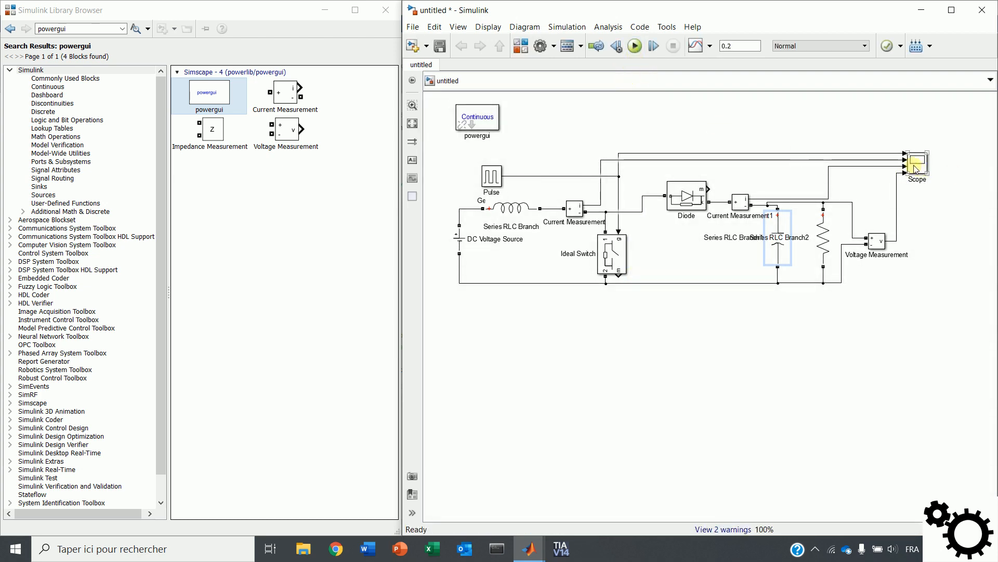
{"action": "double_click", "coordinate": [916, 169]}
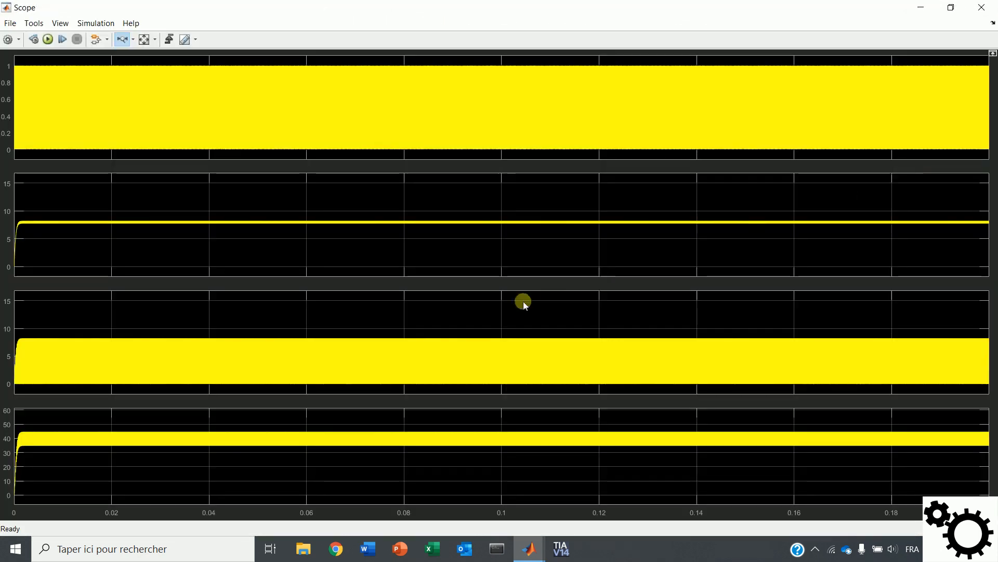
{"action": "left_click_drag", "start_coordinate": [419, 368], "coordinate": [437, 368]}
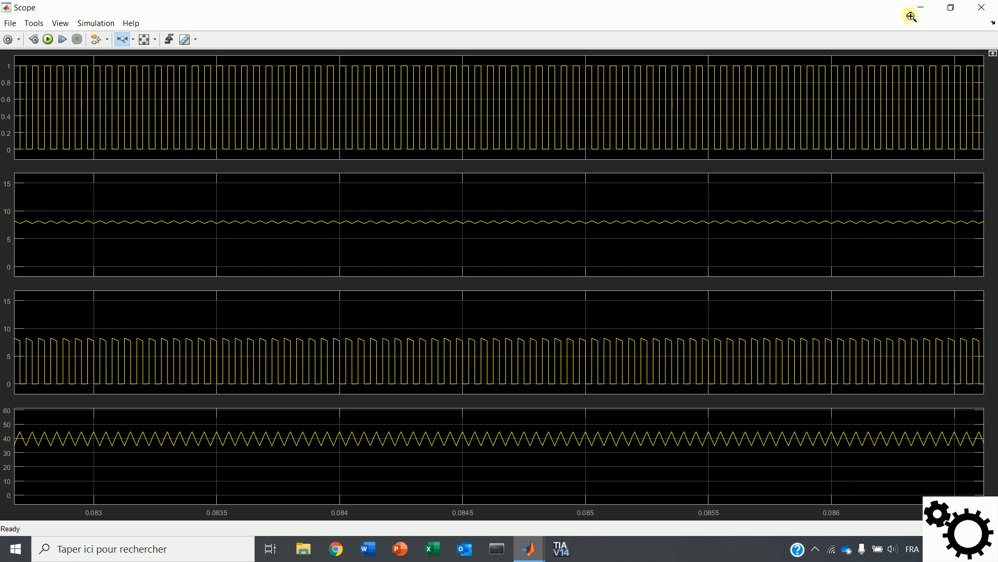
{"action": "left_click", "coordinate": [984, 5]}
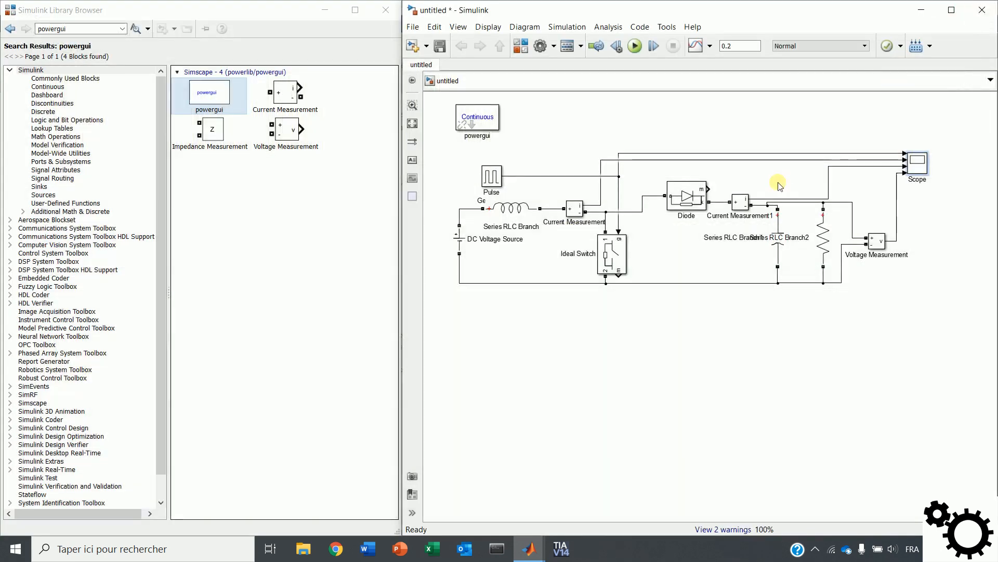
Set the inductance of the series inductor branch to 10e-6 H.
{"action": "double_click", "coordinate": [491, 208]}
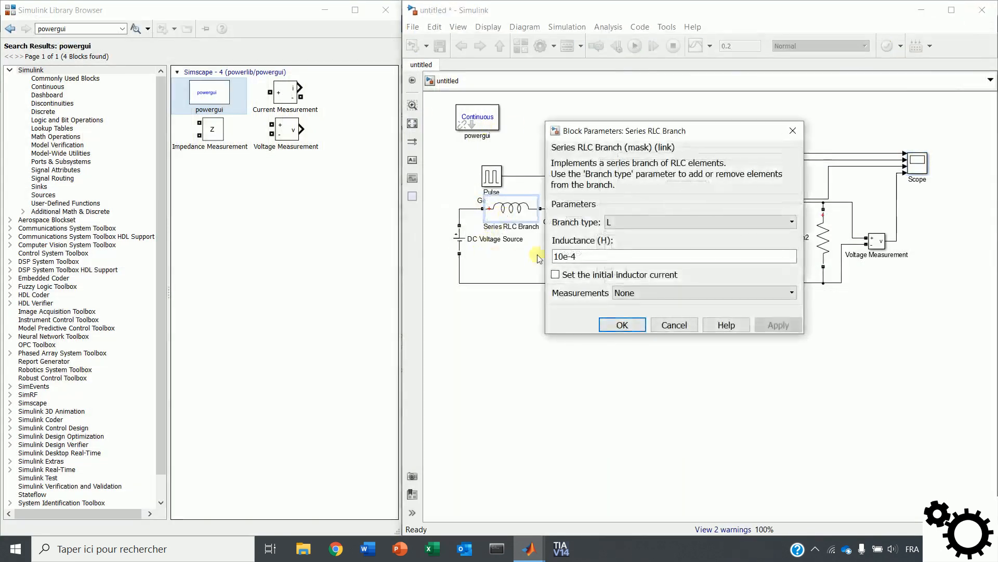
{"action": "left_click", "coordinate": [590, 255]}
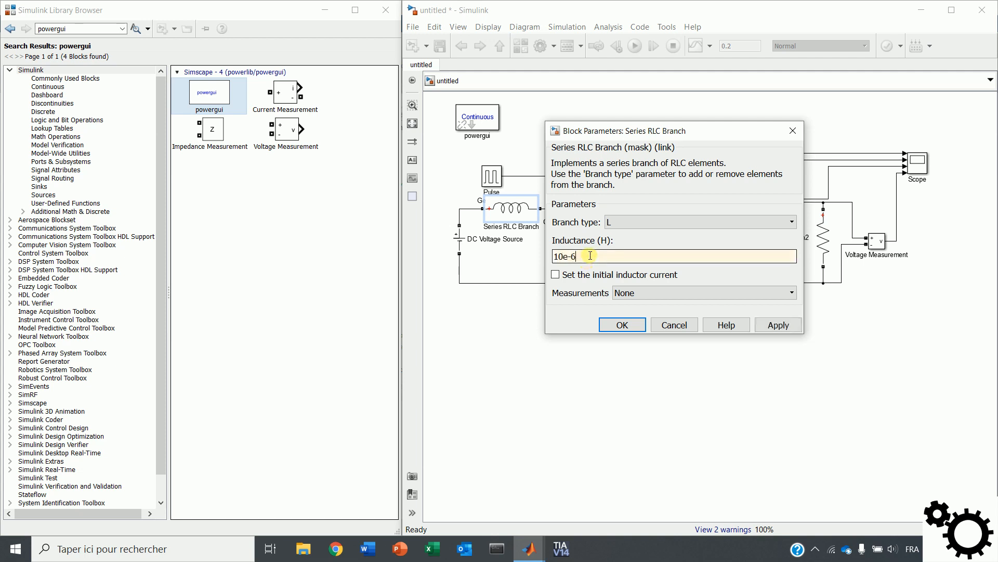
{"action": "key", "text": "Return"}
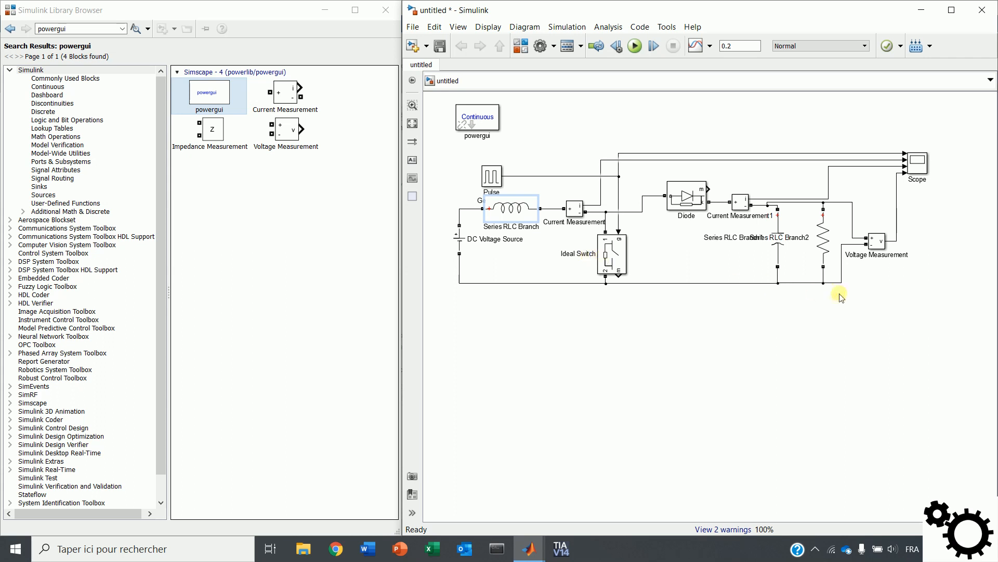
Replace the exponent digit of the capacitor branch's capacitance and run the simulation again.
{"action": "left_click", "coordinate": [776, 247]}
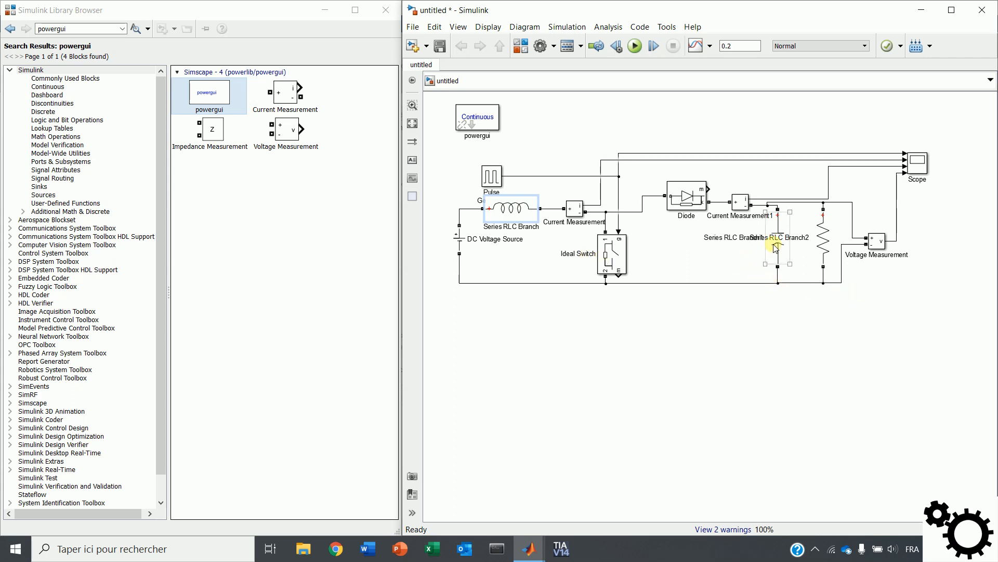
{"action": "double_click", "coordinate": [776, 247]}
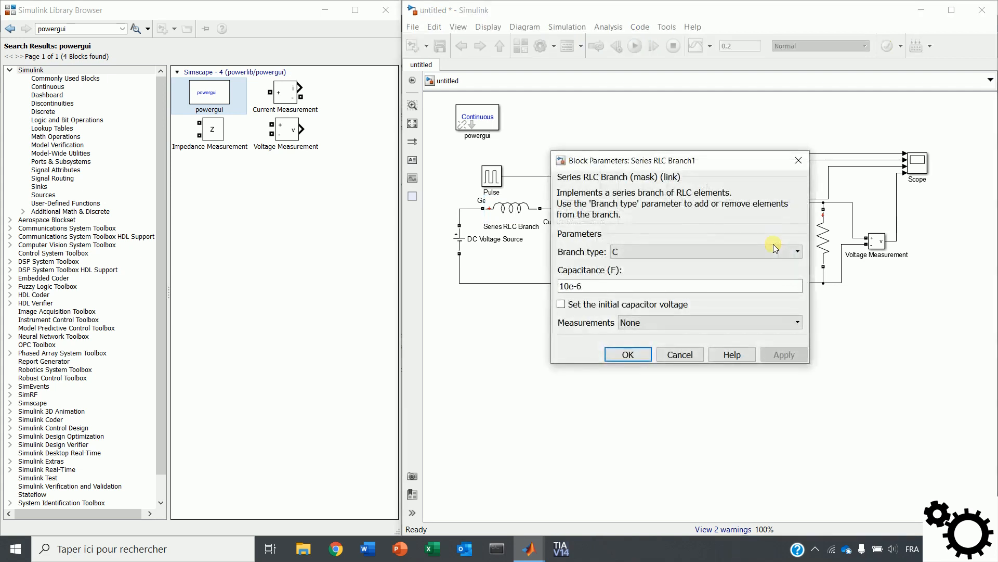
{"action": "double_click", "coordinate": [652, 284]}
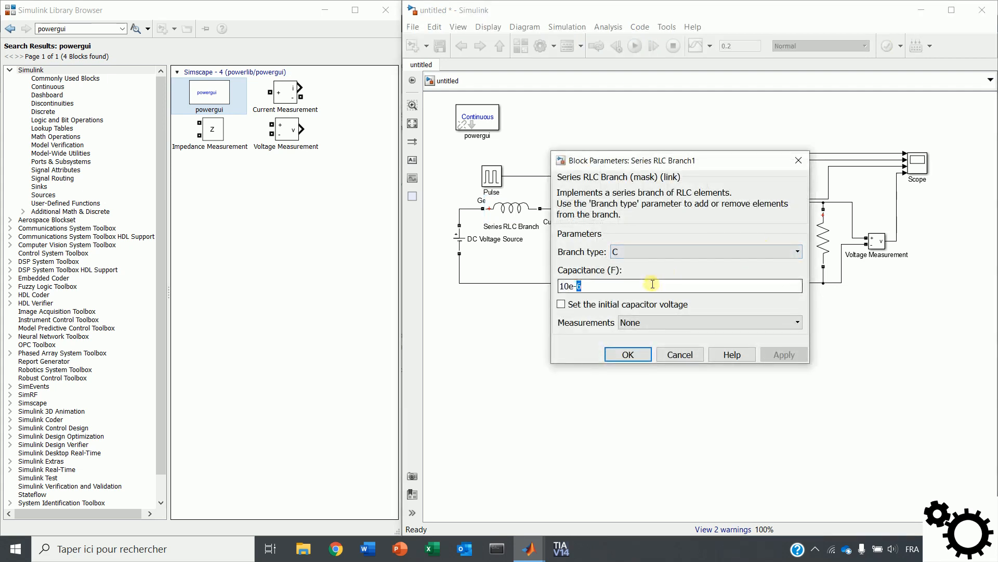
{"action": "key", "text": "Return"}
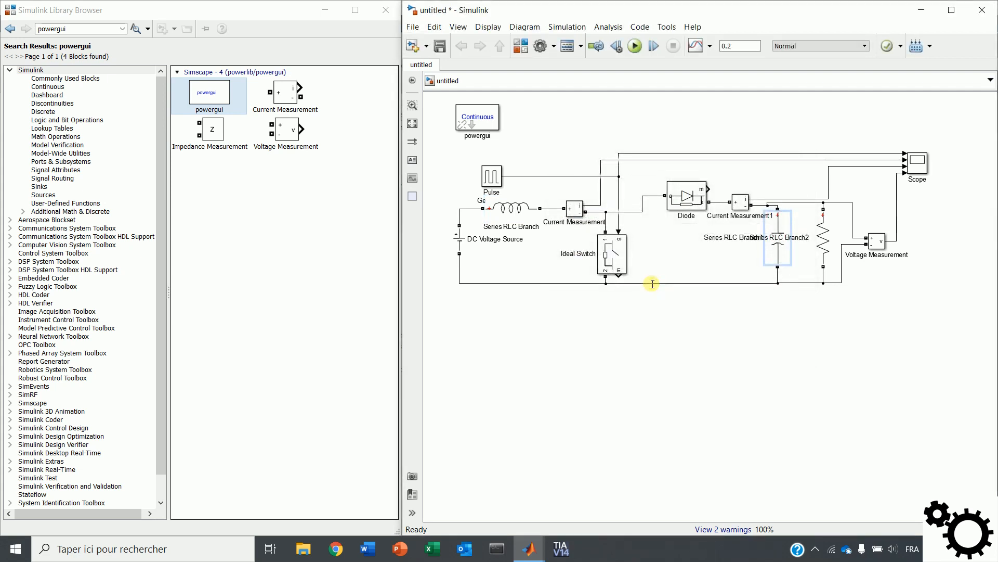
{"action": "left_click", "coordinate": [635, 45]}
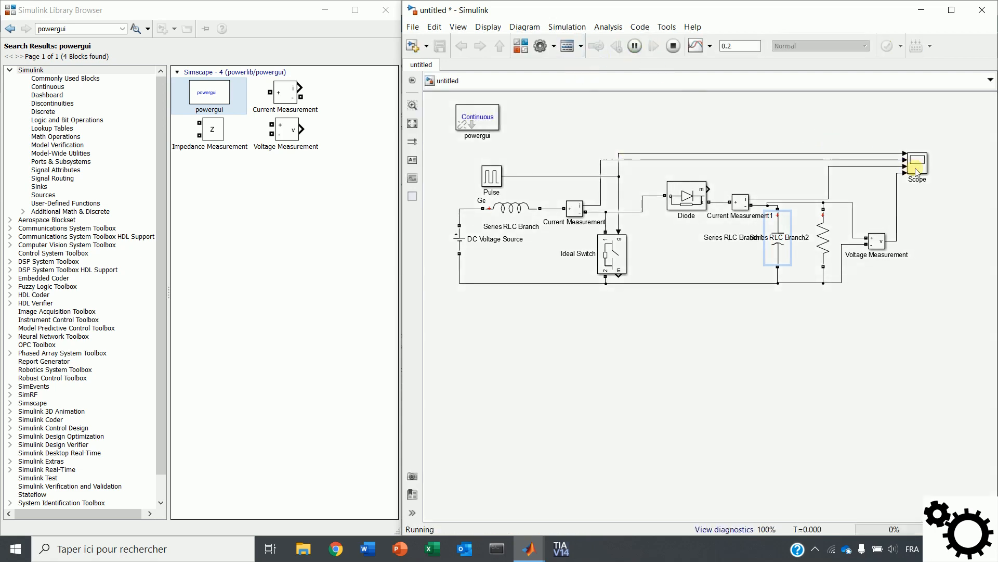
Zoom the Scope's time axis to 0.1241–0.125 s and enlarge the inductor current waveform vertically to examine its shape.
{"action": "double_click", "coordinate": [918, 168]}
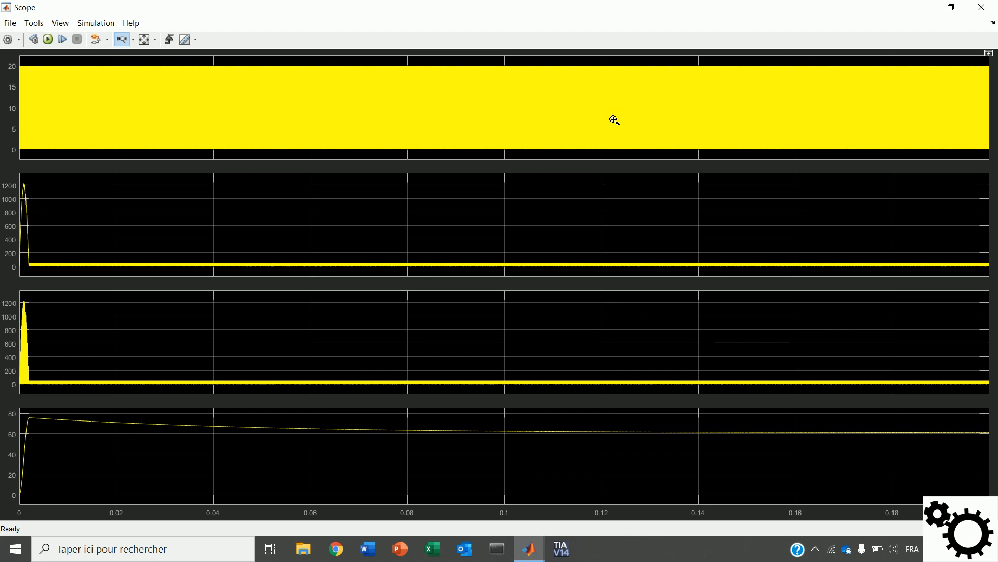
{"action": "left_click_drag", "start_coordinate": [583, 123], "coordinate": [651, 124]}
{"action": "left_click_drag", "start_coordinate": [559, 124], "coordinate": [621, 123]}
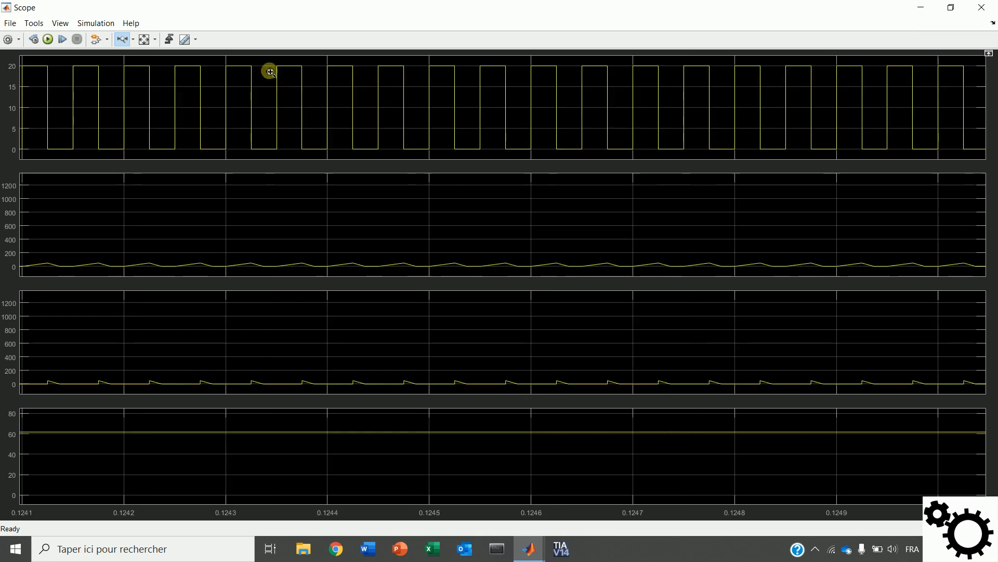
{"action": "left_click", "coordinate": [134, 39]}
{"action": "left_click", "coordinate": [123, 94]}
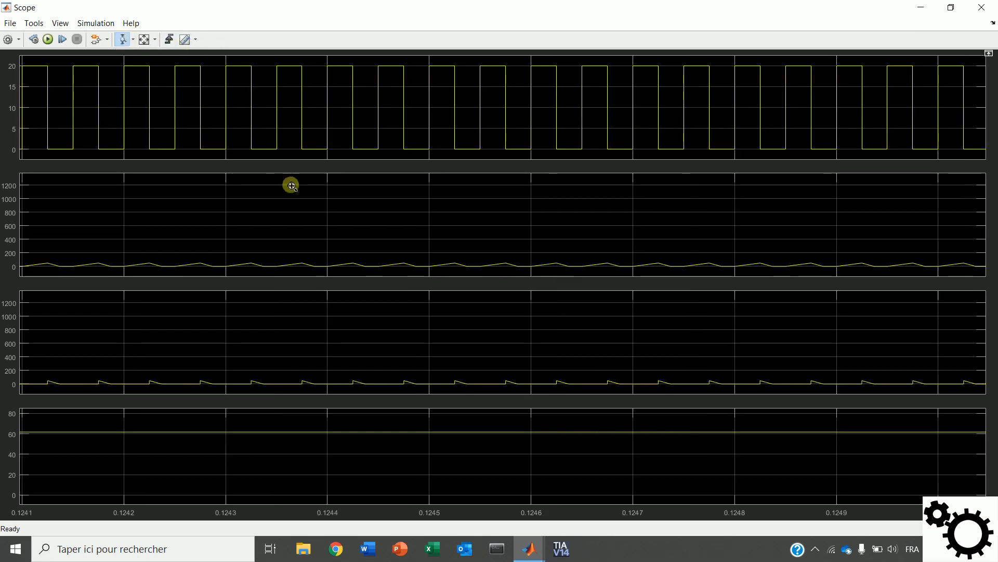
{"action": "left_click_drag", "start_coordinate": [456, 249], "coordinate": [458, 271]}
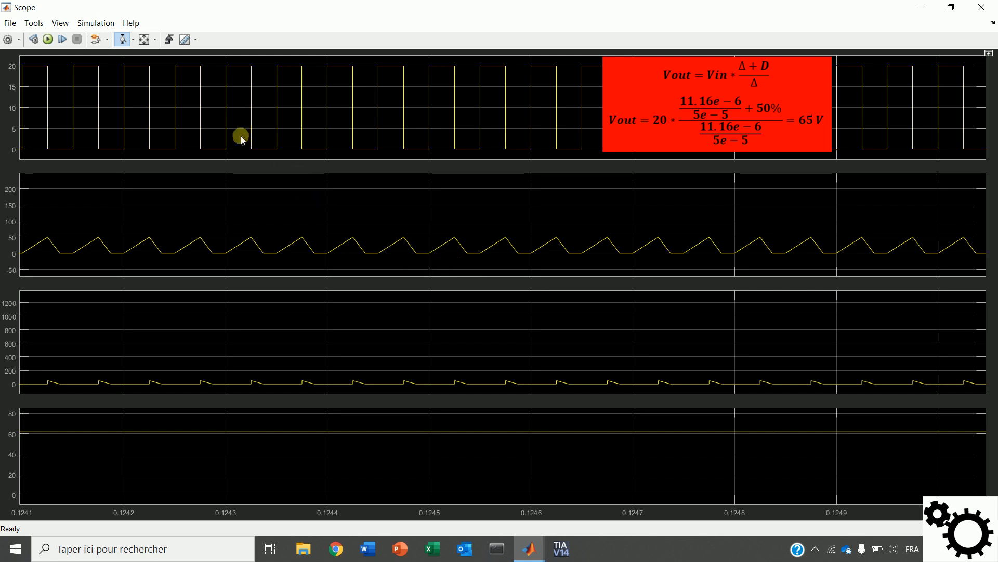
Measure the fall time of the inductor current with the Scope's cursors, from one peak to the point where it reaches zero.
{"action": "left_click", "coordinate": [188, 45]}
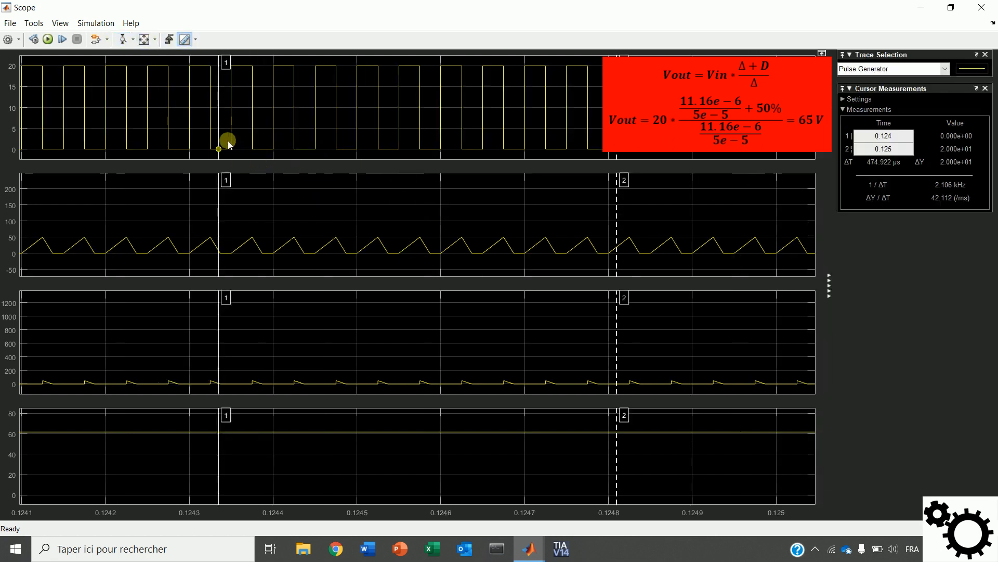
{"action": "left_click_drag", "start_coordinate": [219, 149], "coordinate": [421, 251]}
{"action": "left_click_drag", "start_coordinate": [617, 245], "coordinate": [429, 278]}
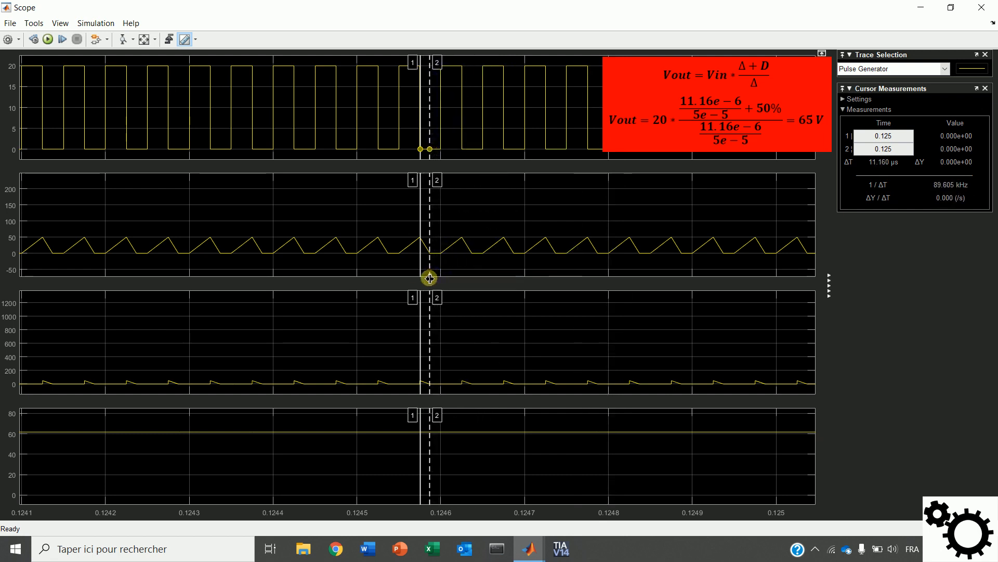